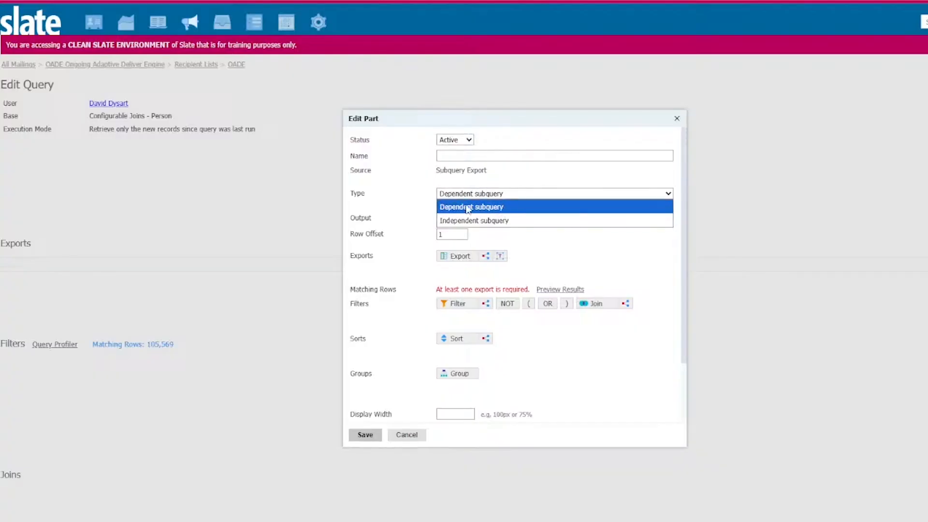
Make the subquery export an independent subquery and name it events
left_click(477, 221)
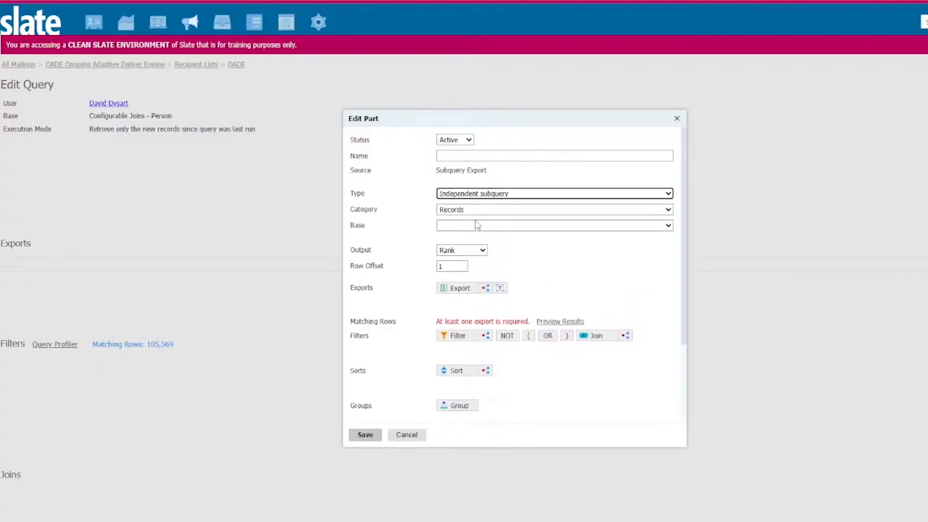
left_click(474, 156)
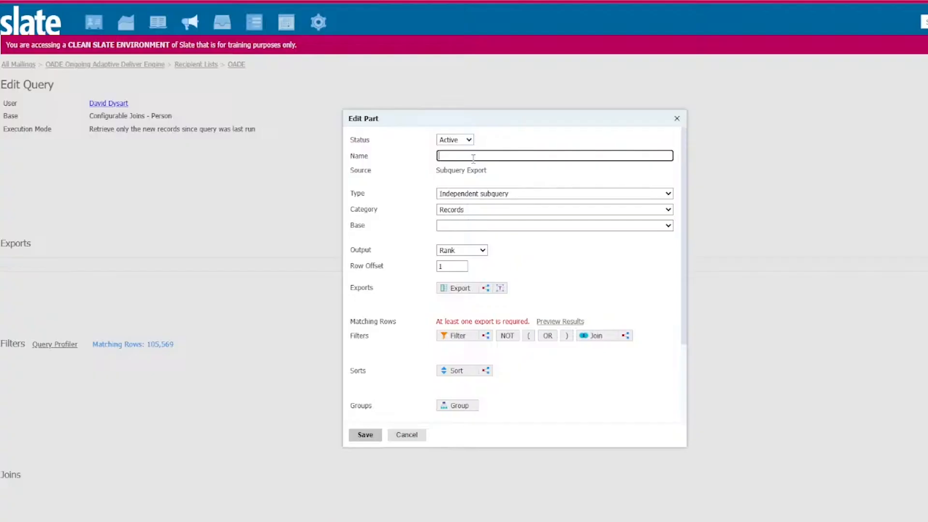
type("events")
left_click_drag(471, 157, 437, 154)
Set the events subquery's category to Related and its base to Form
left_click(463, 214)
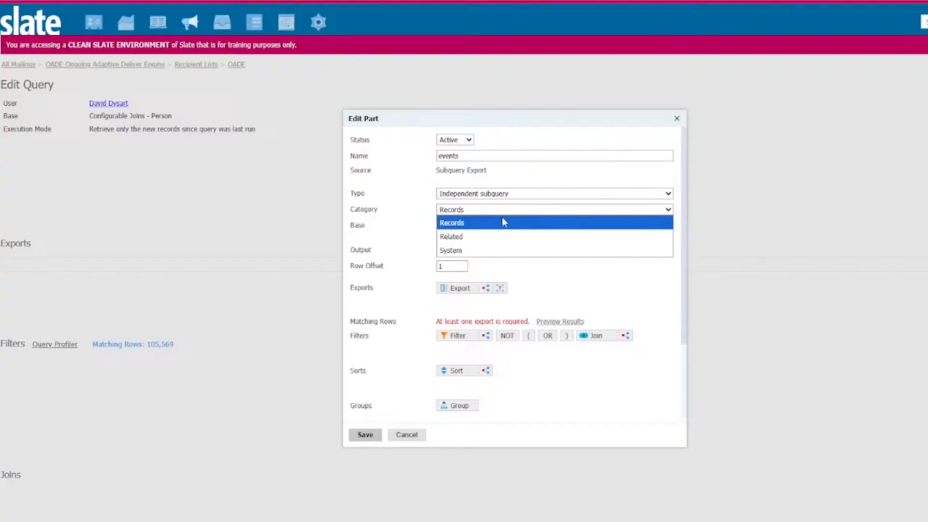
left_click(457, 237)
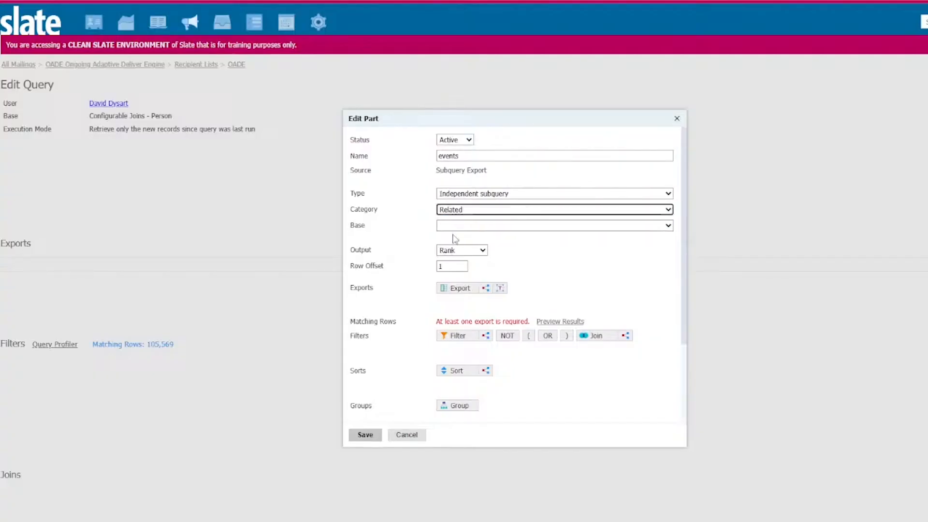
left_click(449, 227)
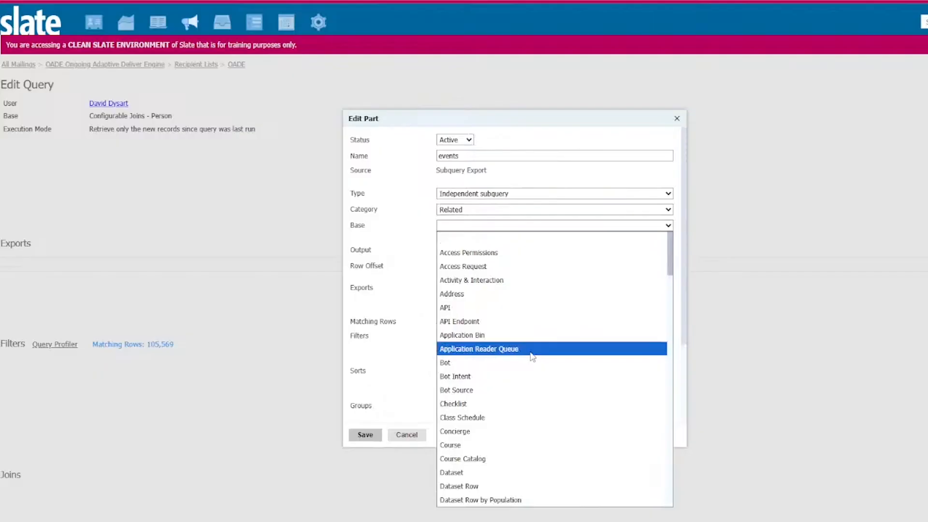
scroll(532, 356, "down", 7)
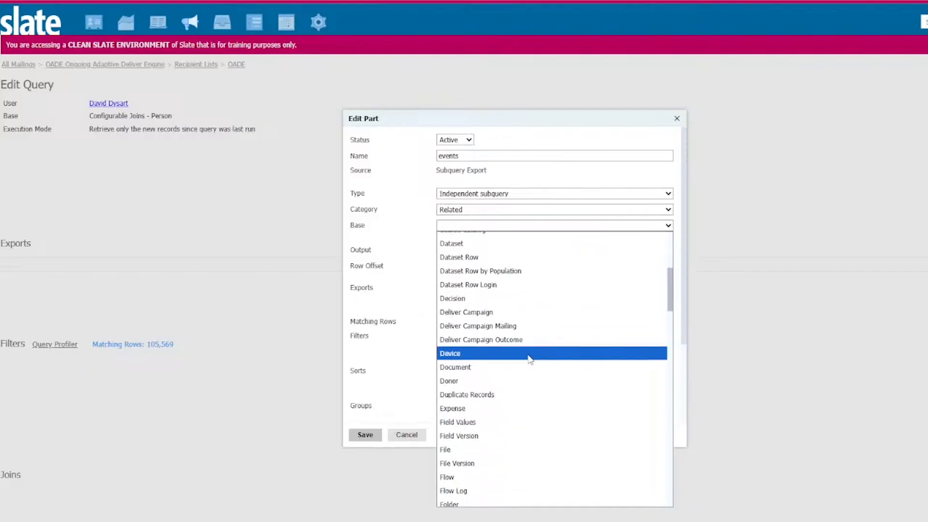
scroll(530, 358, "down", 3)
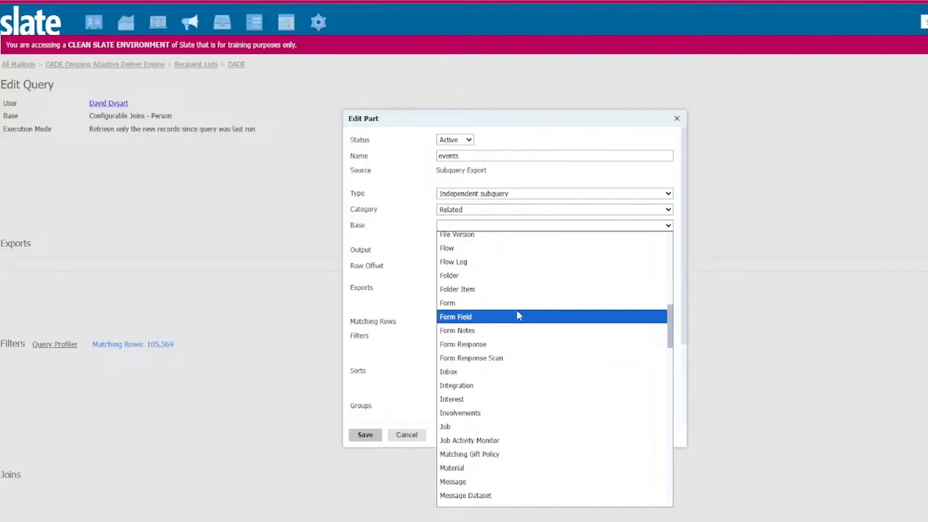
left_click(511, 303)
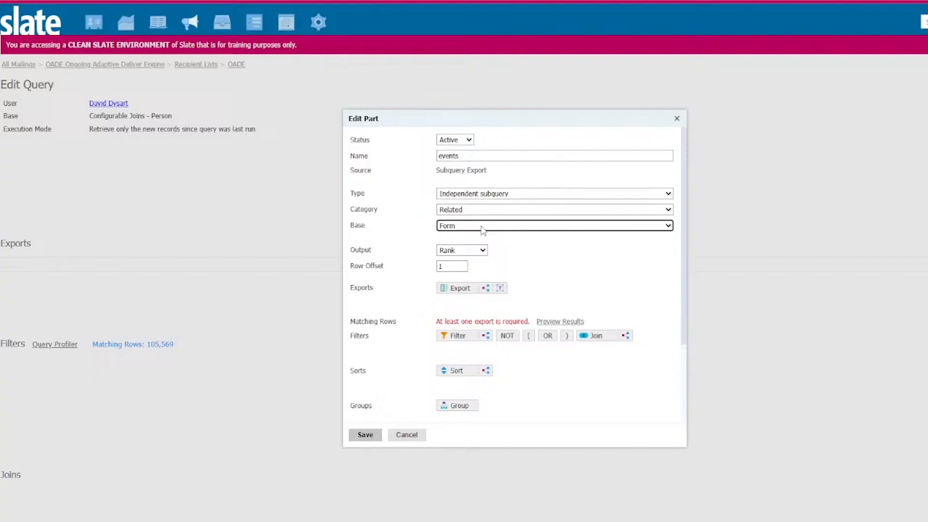
Set the events subquery's output to Dictionary with a row limit of 20
left_click(480, 250)
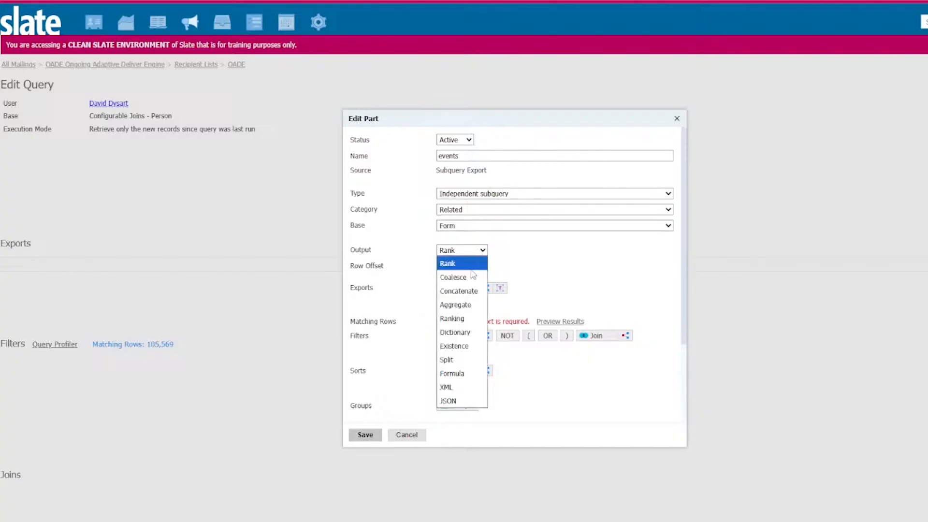
left_click(474, 334)
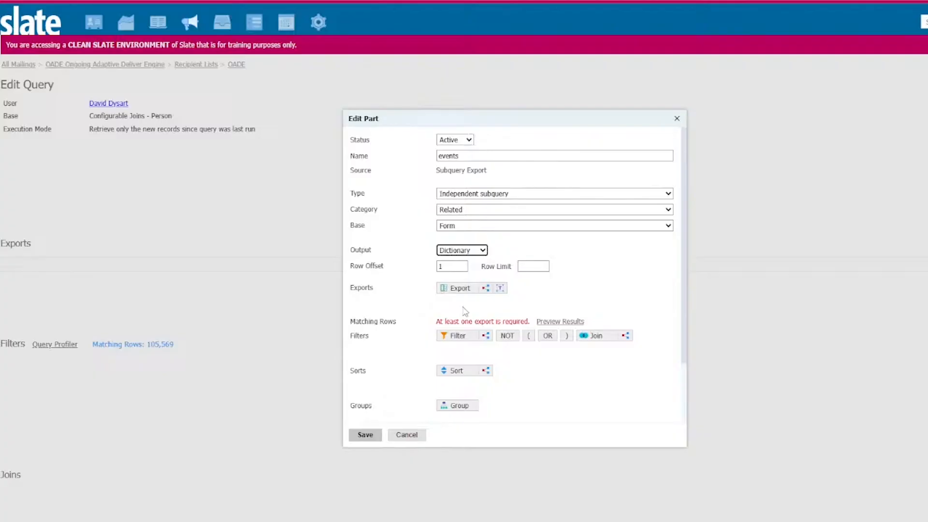
double_click(443, 266)
left_click(533, 265)
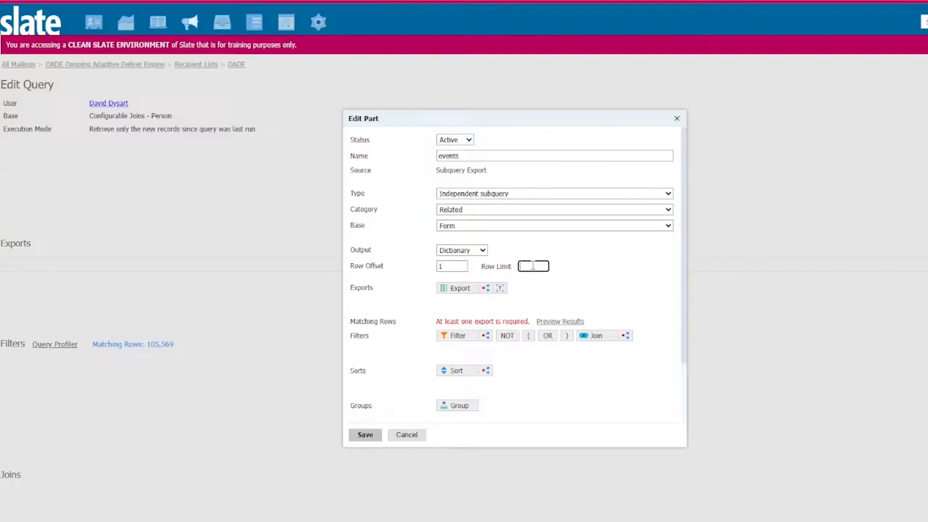
type("20")
left_click_drag(538, 269, 513, 266)
Add a subquery join named Umbrella to the events filters and make it an independent subquery
scroll(427, 325, "down", 2)
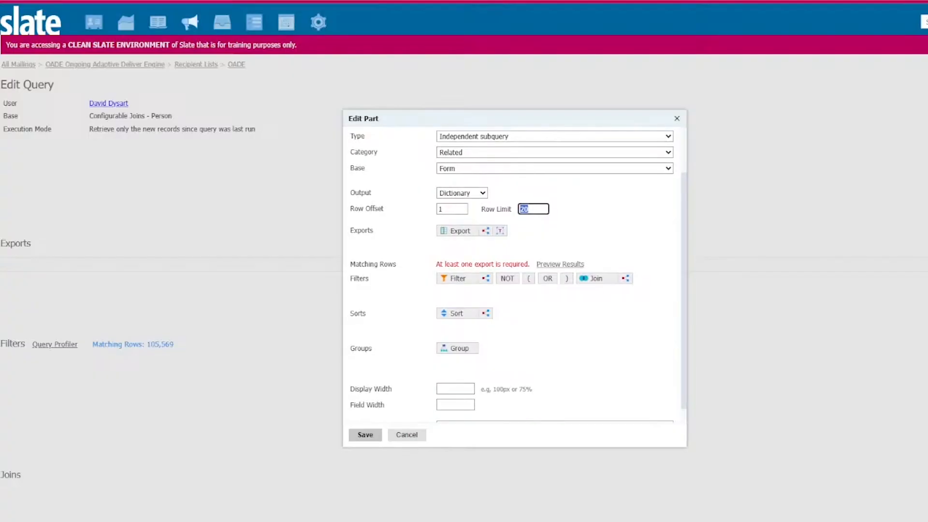
scroll(455, 385, "down", 1)
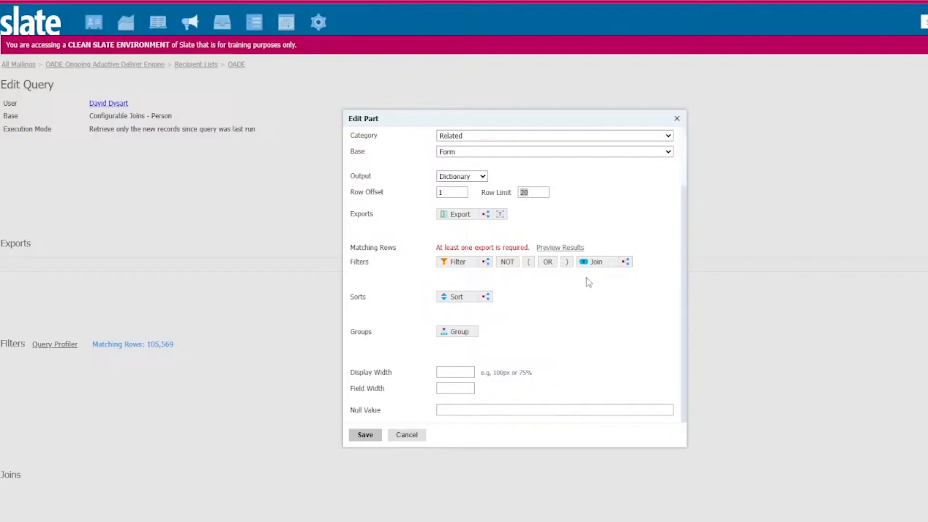
left_click(624, 263)
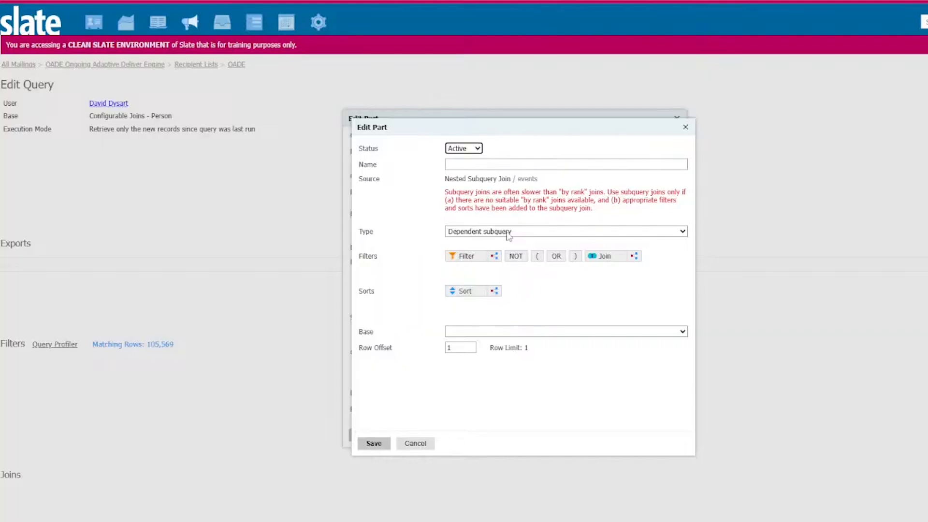
left_click(503, 165)
type("Umbrella")
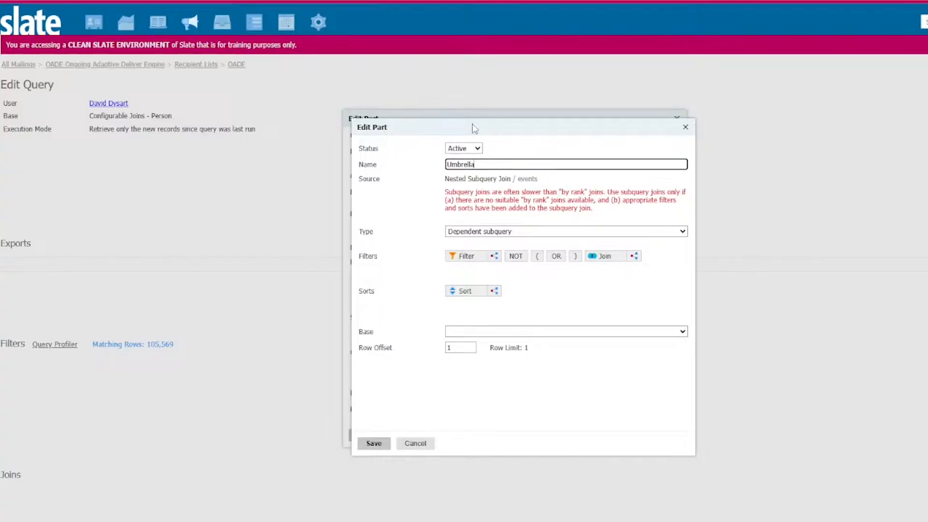
left_click_drag(473, 127, 650, 145)
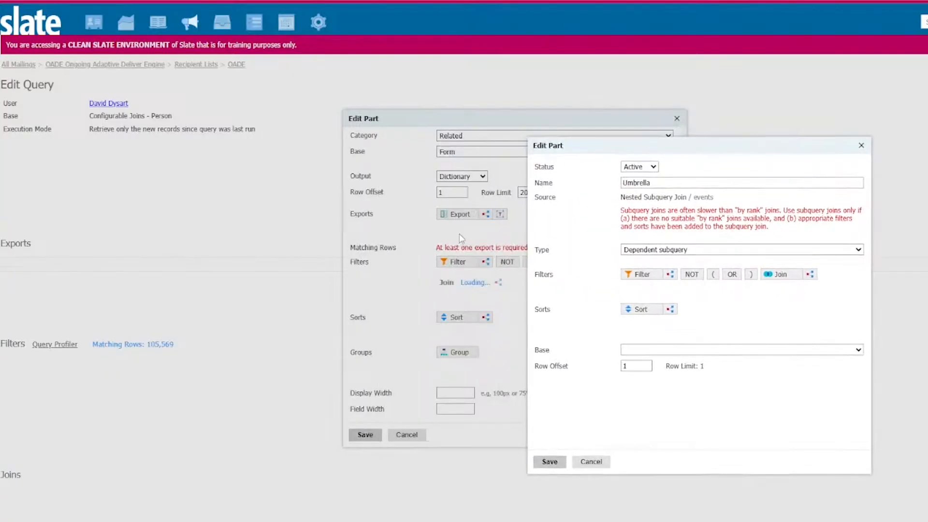
left_click(694, 250)
left_click(677, 274)
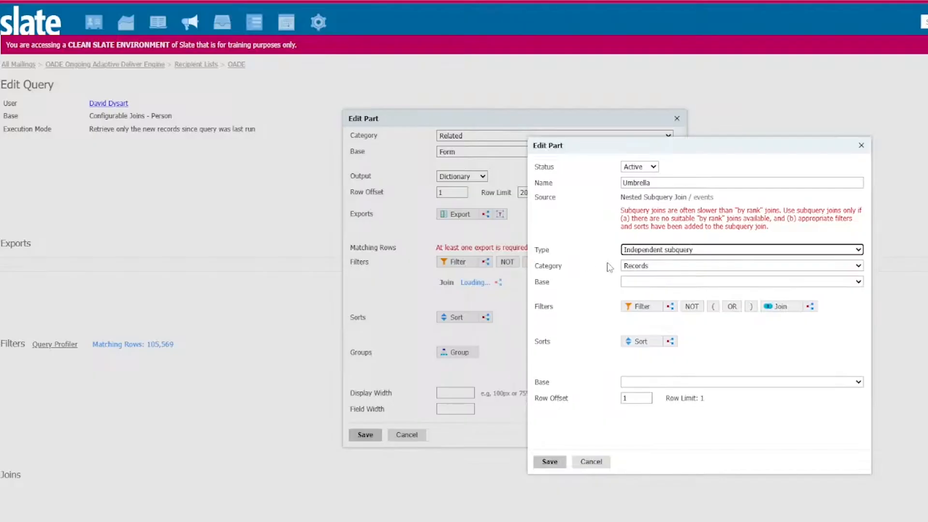
Set the Umbrella join's category to Related and its upper base to Form
left_click(686, 283)
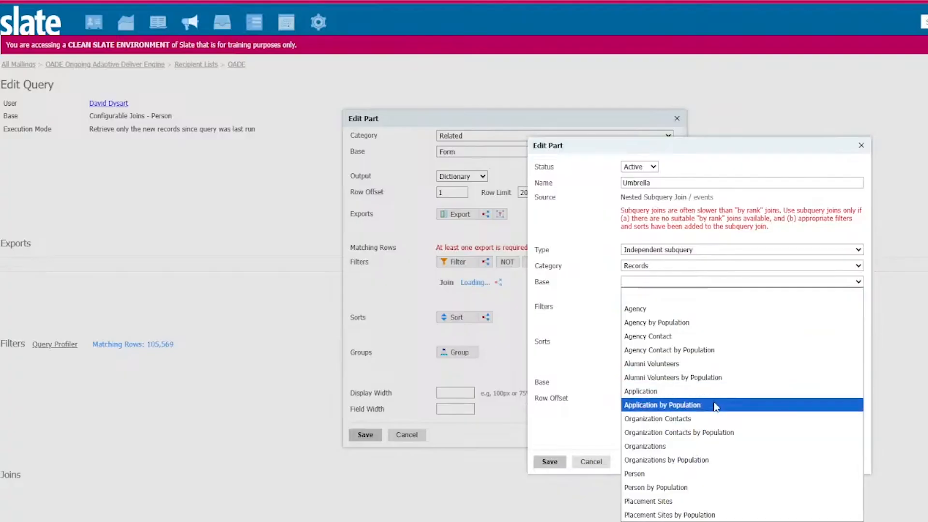
left_click(703, 267)
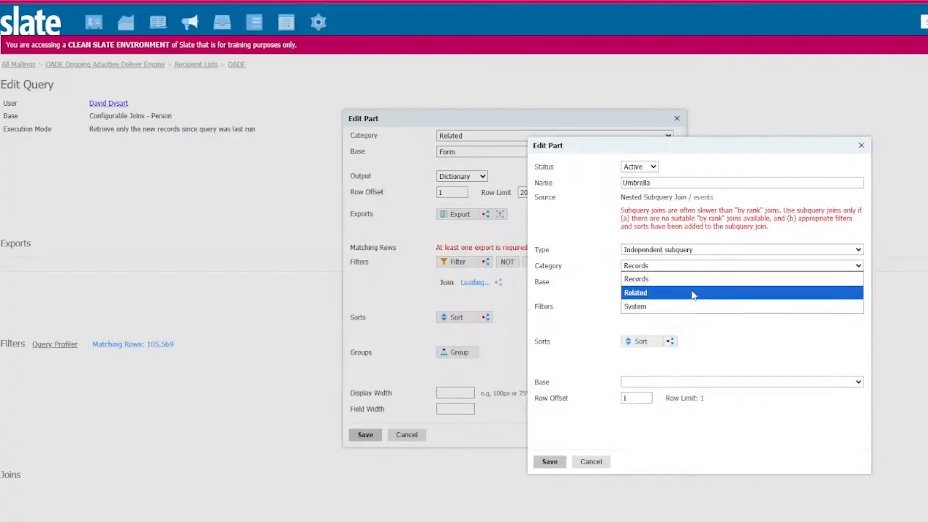
left_click(692, 293)
left_click(672, 284)
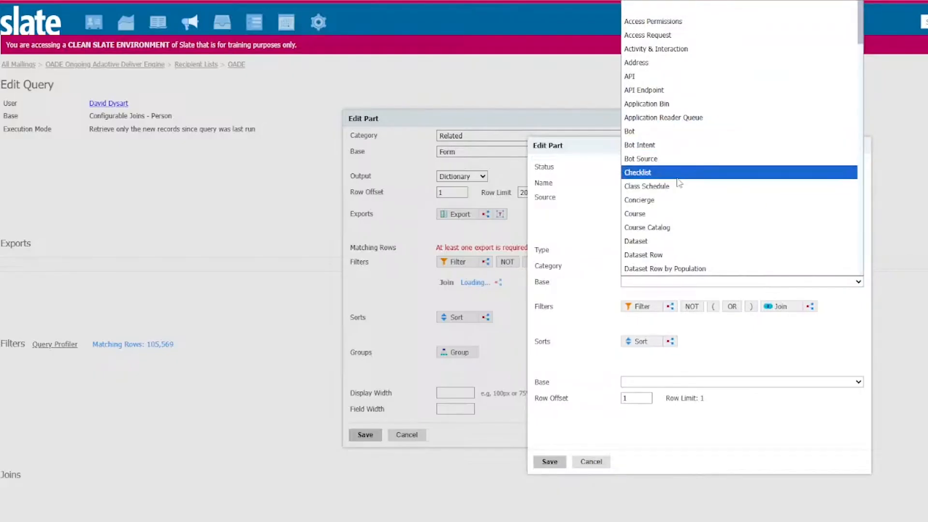
type("form")
left_click(655, 269)
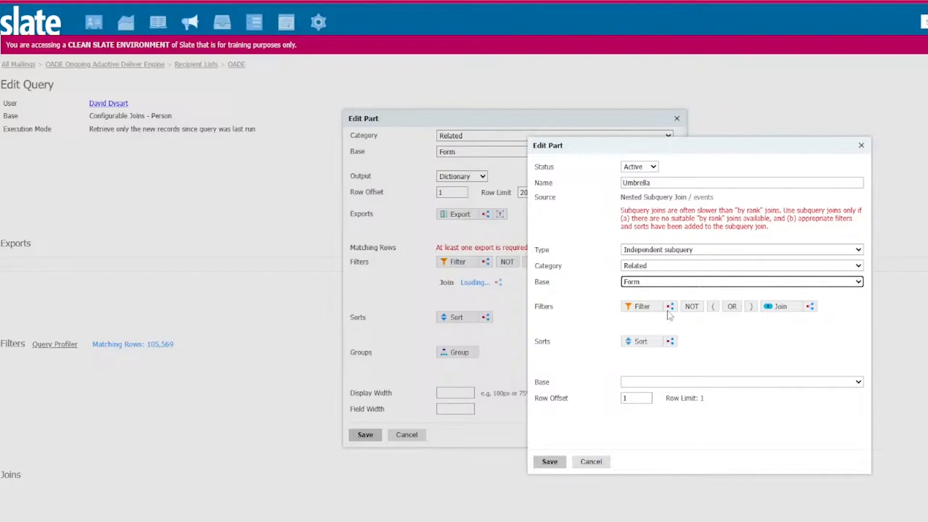
Add a direct Form Template filter to the Umbrella join, matching the Saturday Open House template
left_click_drag(637, 183, 615, 183)
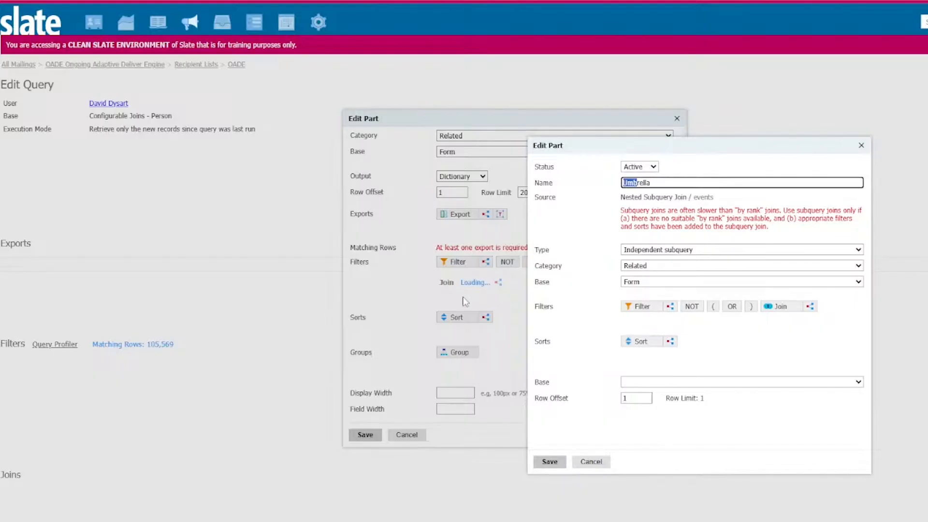
double_click(641, 184)
left_click(643, 307)
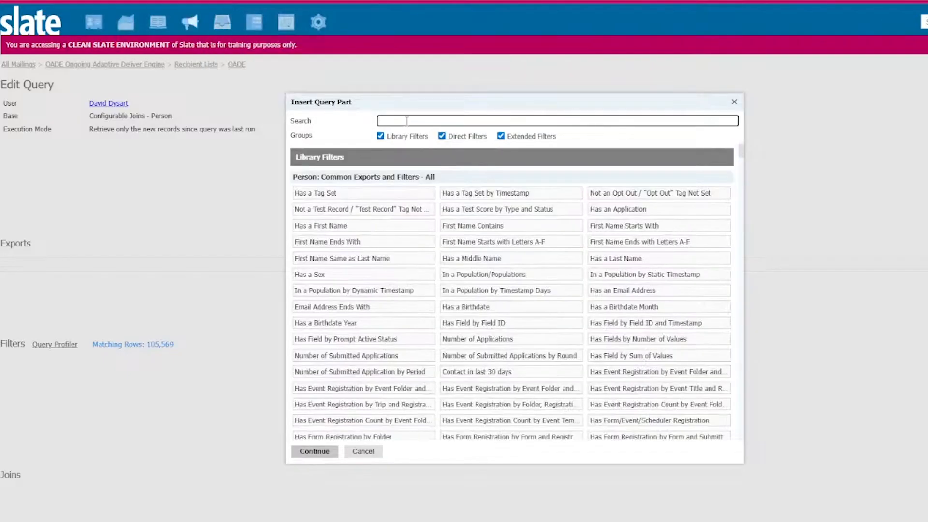
type("template")
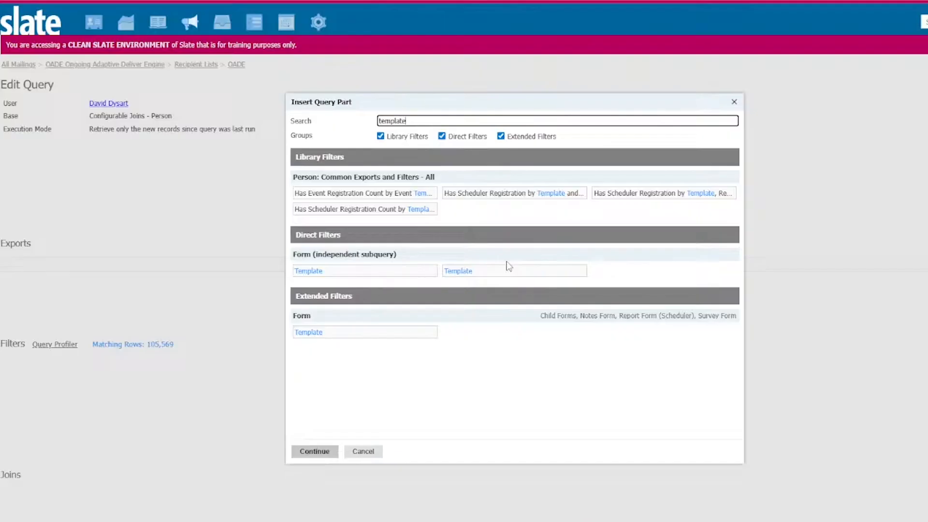
left_click(295, 268)
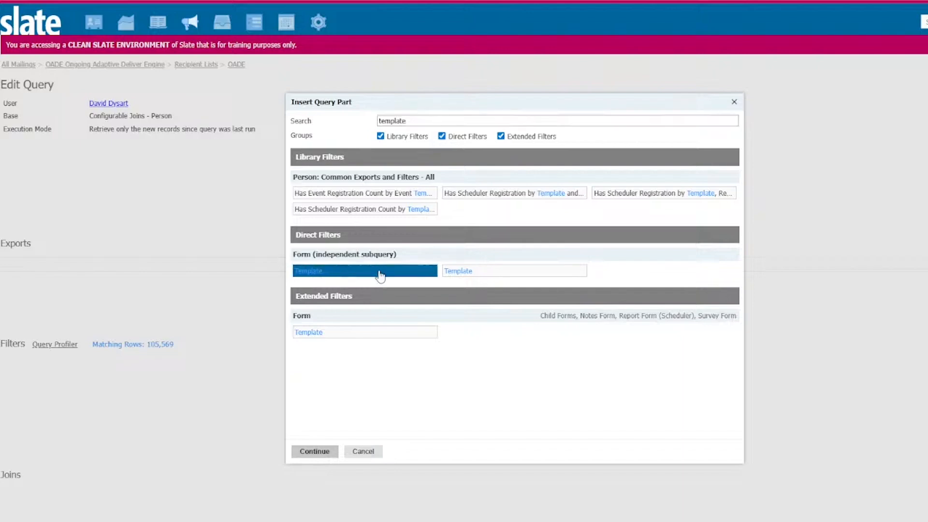
left_click(318, 452)
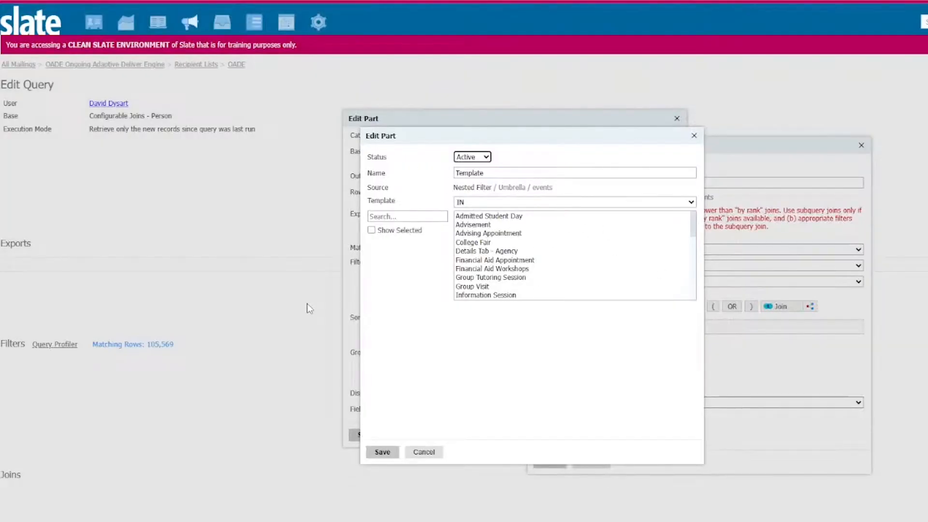
left_click(413, 221)
type("open")
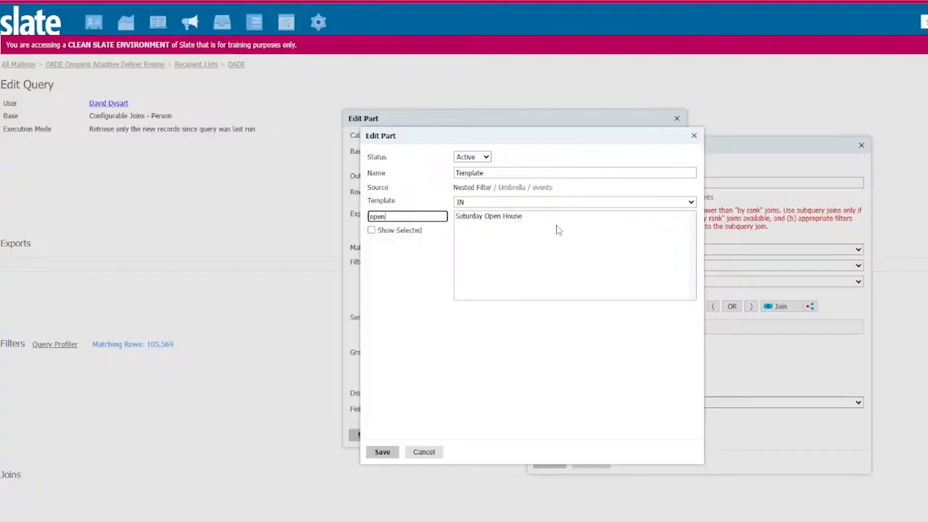
left_click(493, 217)
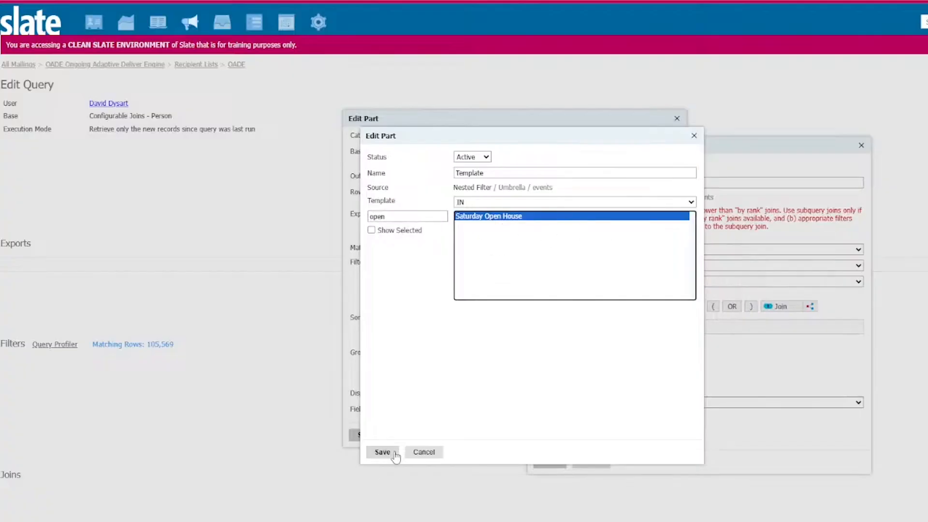
left_click(388, 456)
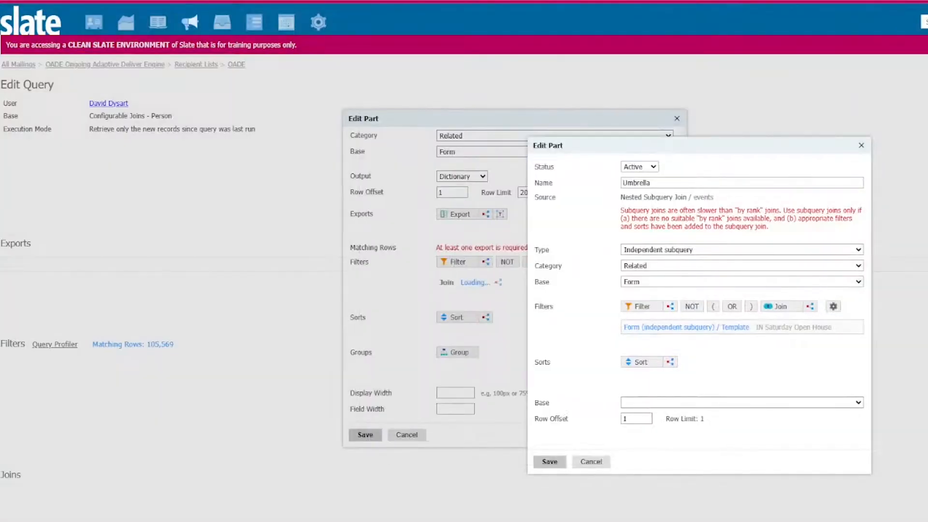
Add a subquery filter named Same Date to the Umbrella join, with its aggregate set to Comparison
left_click(670, 307)
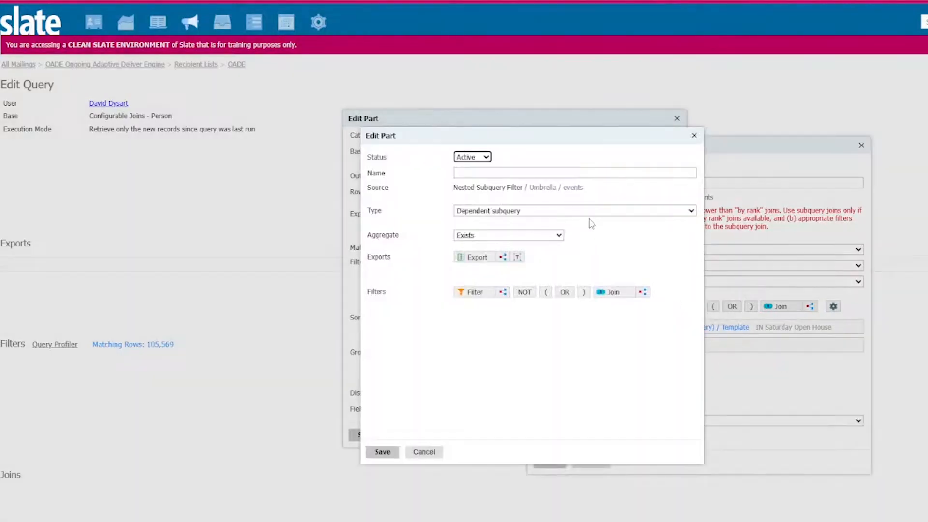
left_click(536, 176)
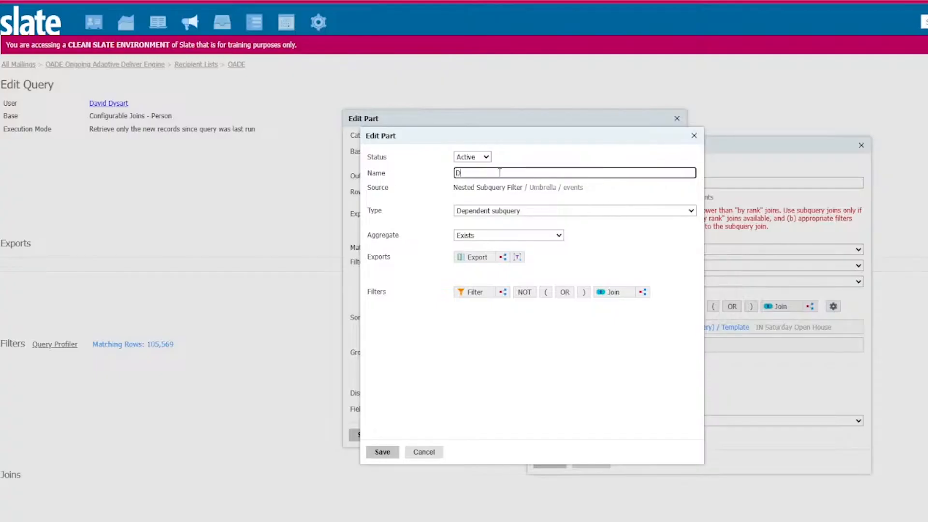
type("Same Date")
left_click(559, 237)
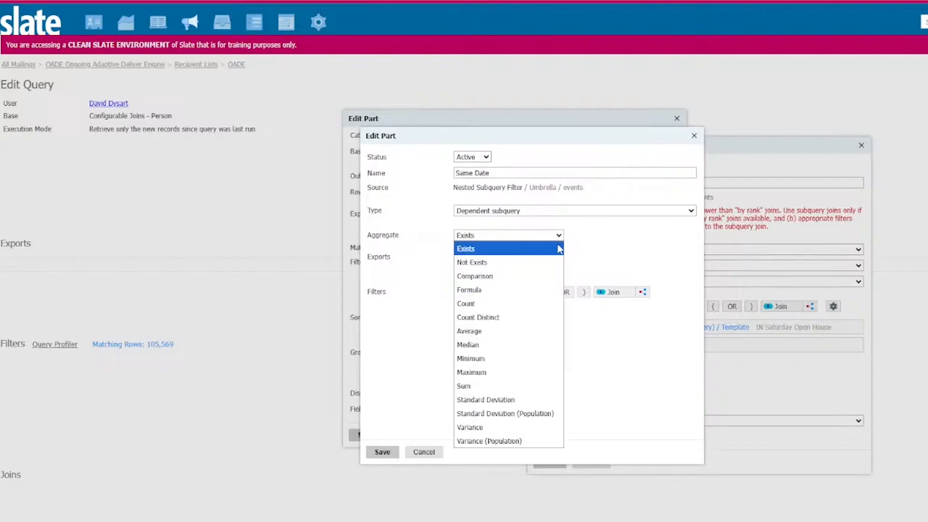
left_click(542, 272)
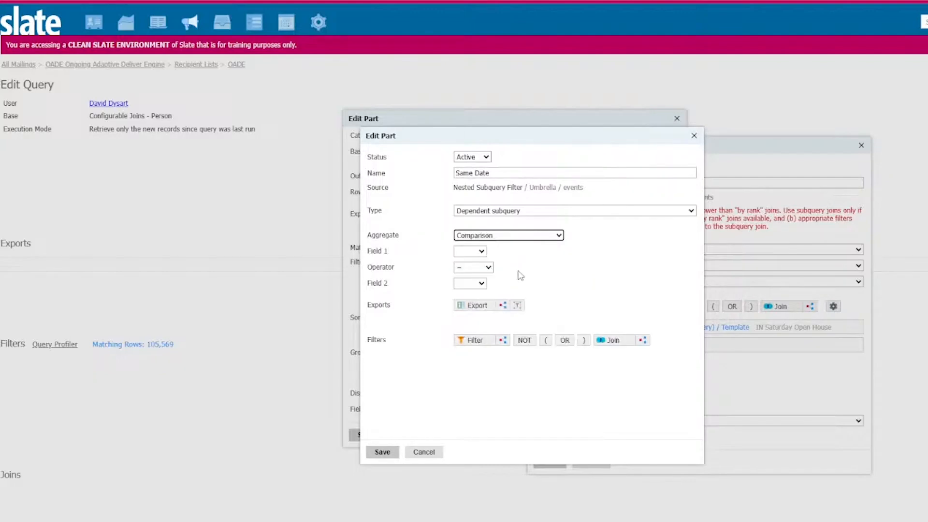
Add two direct Form (independent subquery) Start Date/Time exports to the Same Date comparison filter
left_click(471, 307)
type("sta")
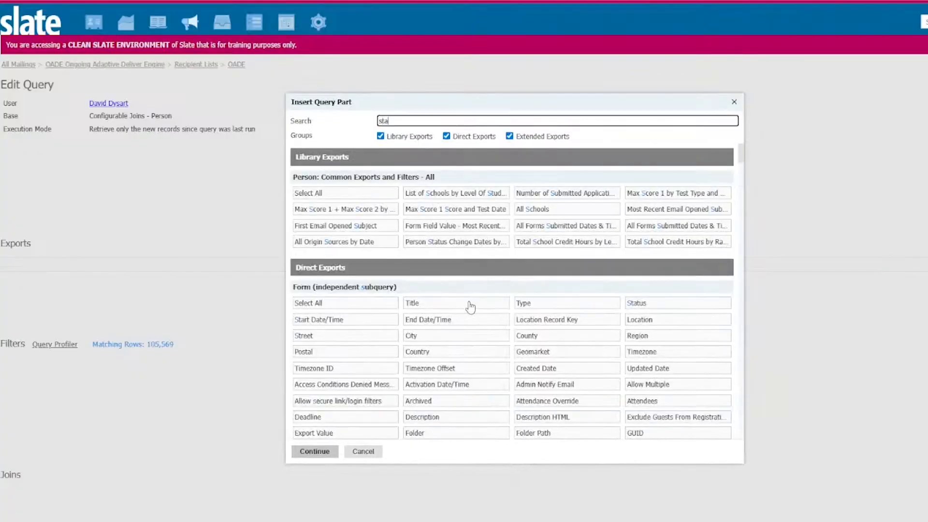
type("rt date")
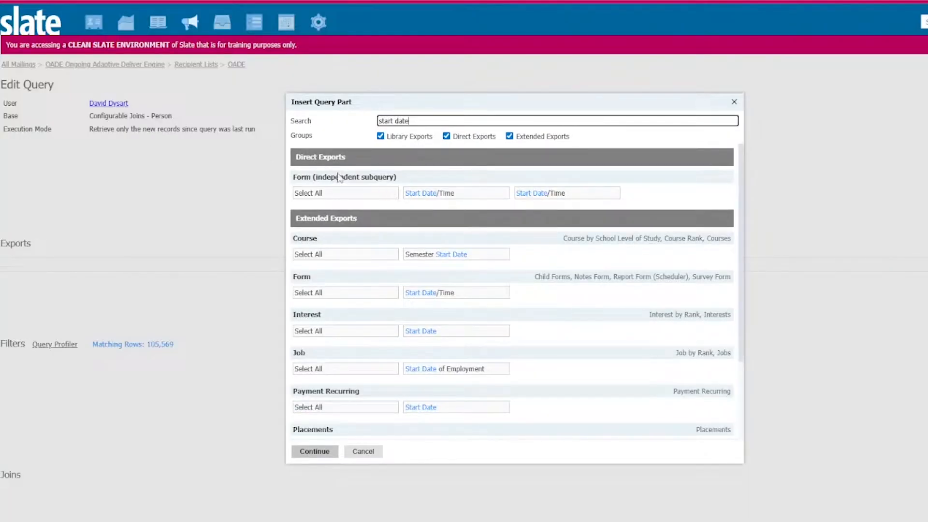
left_click(446, 193)
left_click(556, 193)
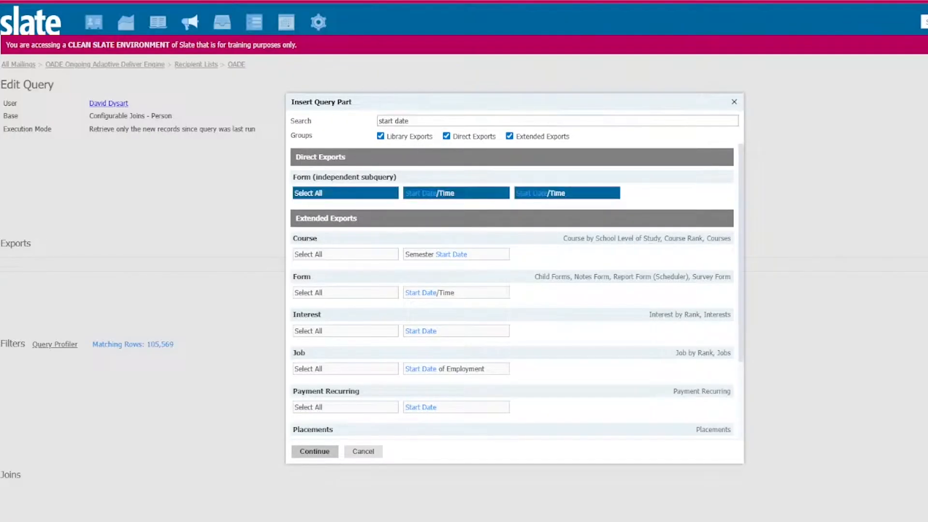
left_click(322, 451)
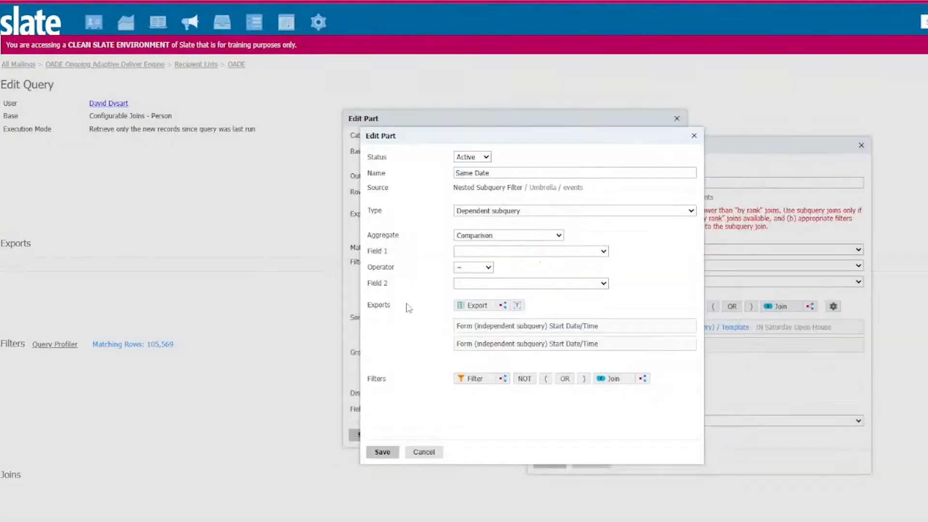
Rename the first Start Date/Time export with the prefix Umbrella and set its format type to Date
left_click(500, 327)
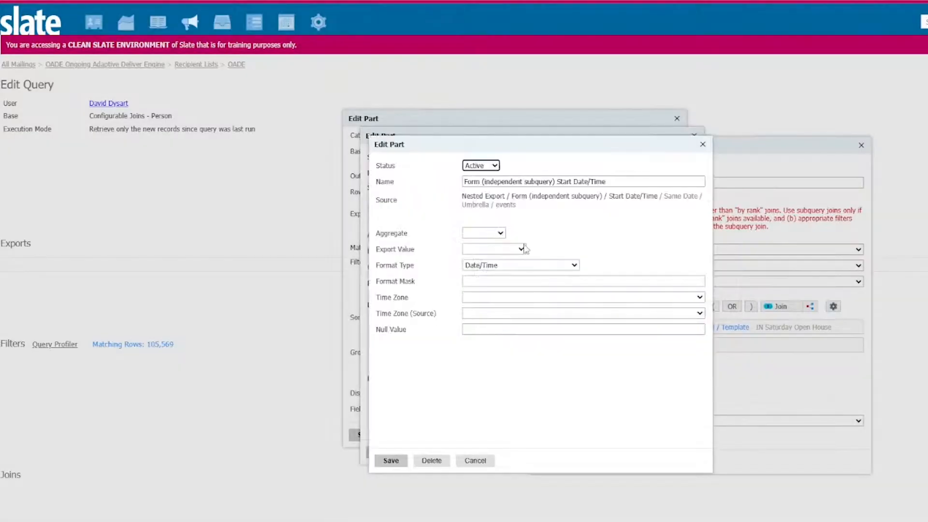
left_click(464, 181)
type("Umbrella")
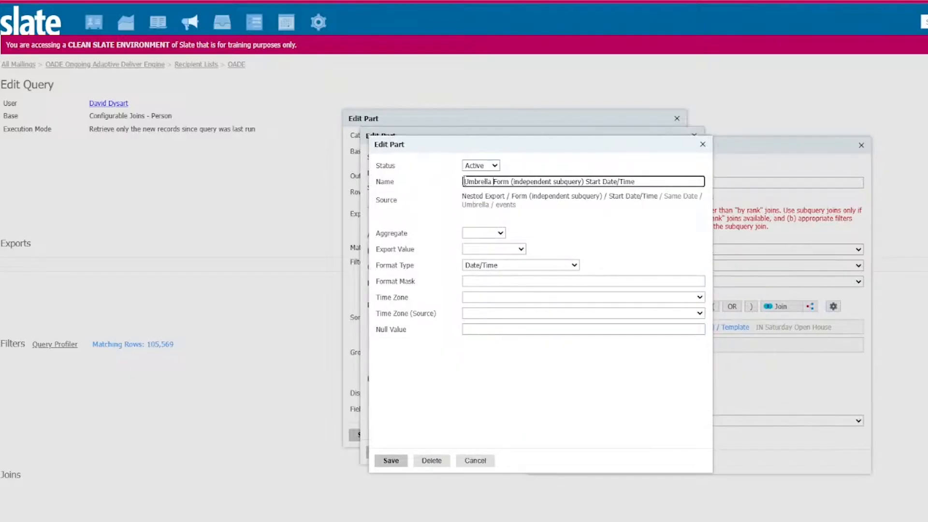
left_click(512, 266)
left_click(503, 278)
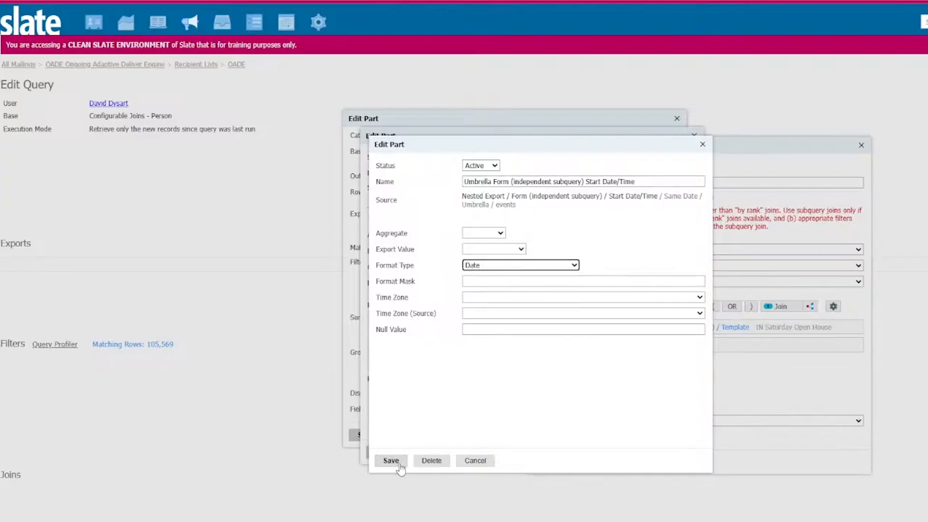
left_click(400, 465)
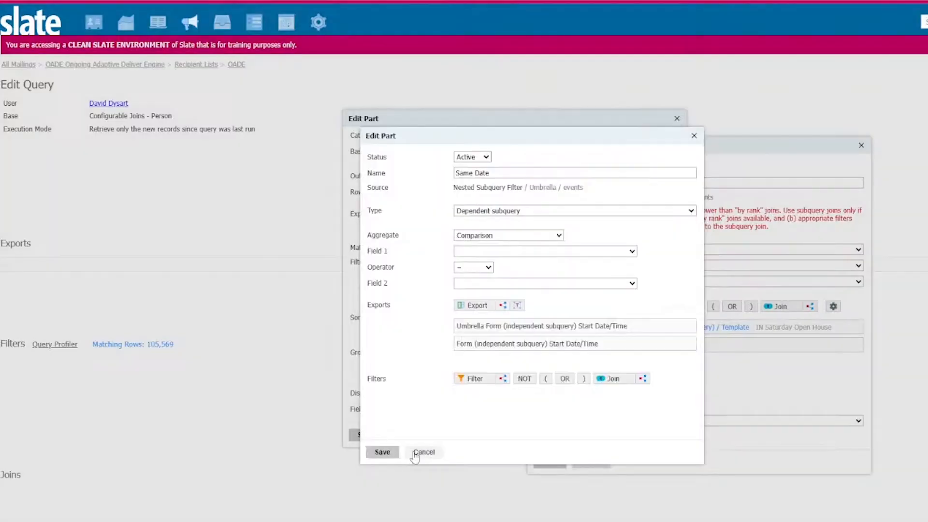
Rename the second Start Date/Time export with the prefix Event and set its format type to Date
left_click(578, 344)
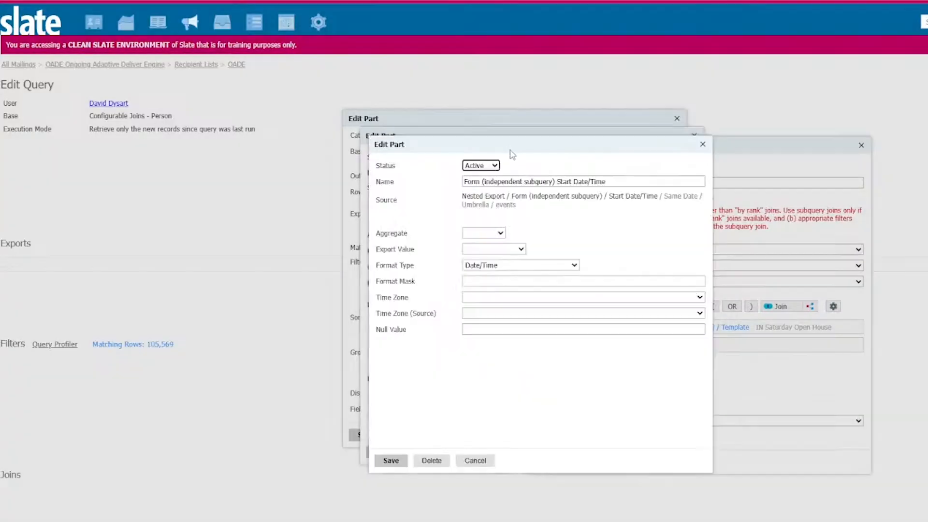
left_click(466, 181)
type("Event")
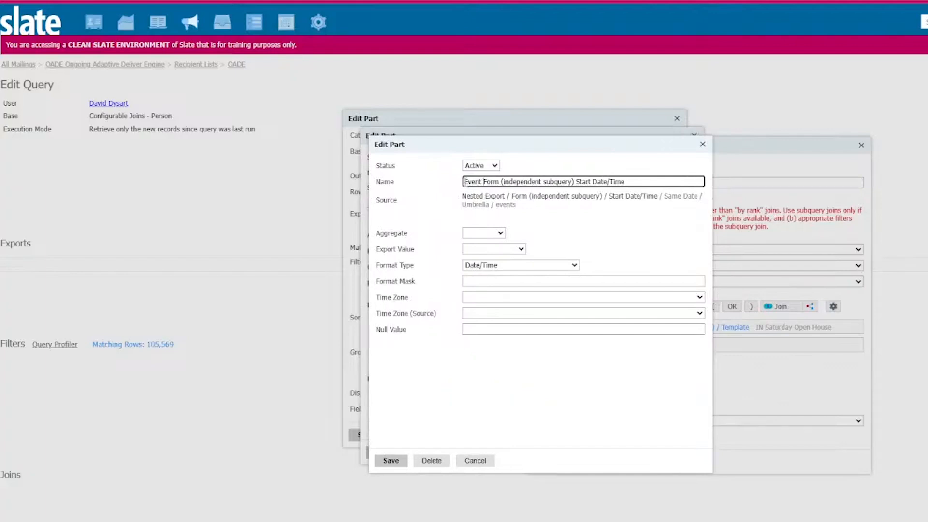
left_click(516, 265)
left_click(516, 272)
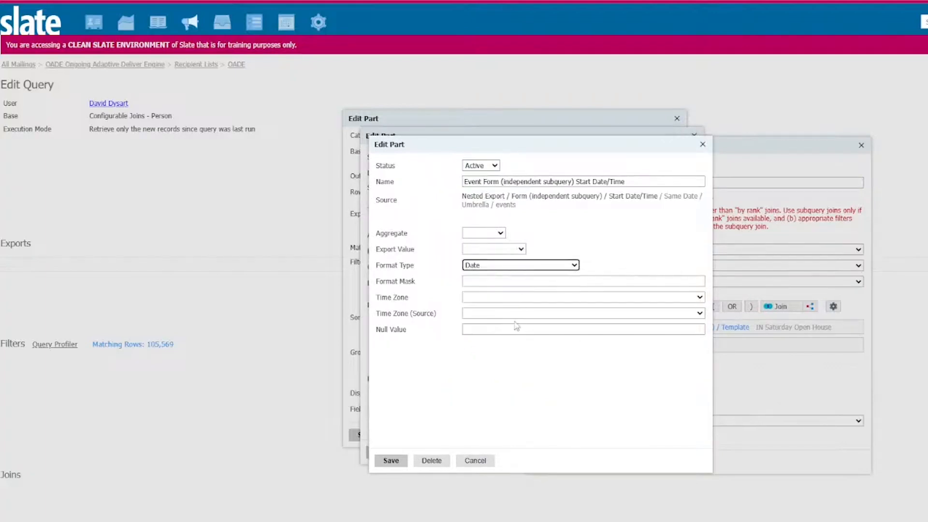
left_click(391, 460)
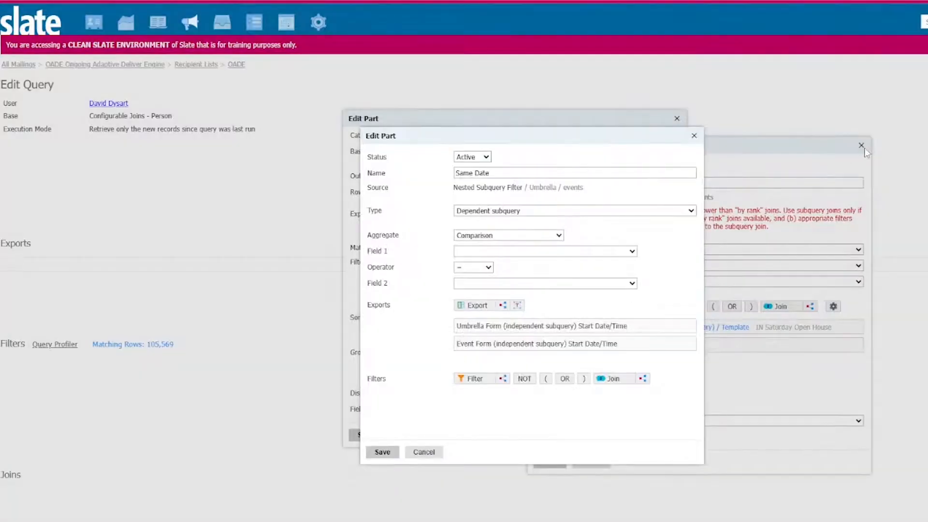
Compare the Umbrella start date as Field 1 with the Event start date as Field 2, and save the Same Date filter
left_click(495, 252)
left_click(504, 272)
left_click(505, 283)
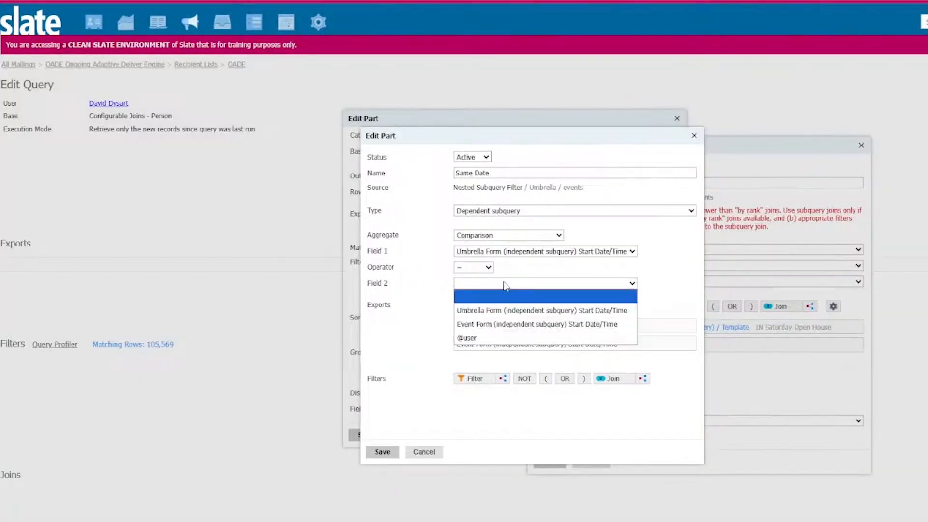
left_click(507, 328)
left_click(382, 452)
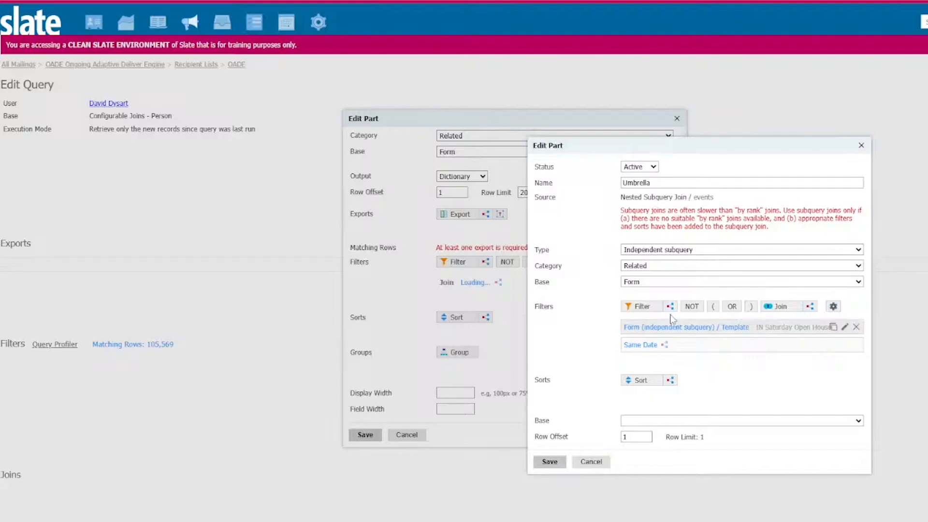
left_click(654, 309)
type("confirmed")
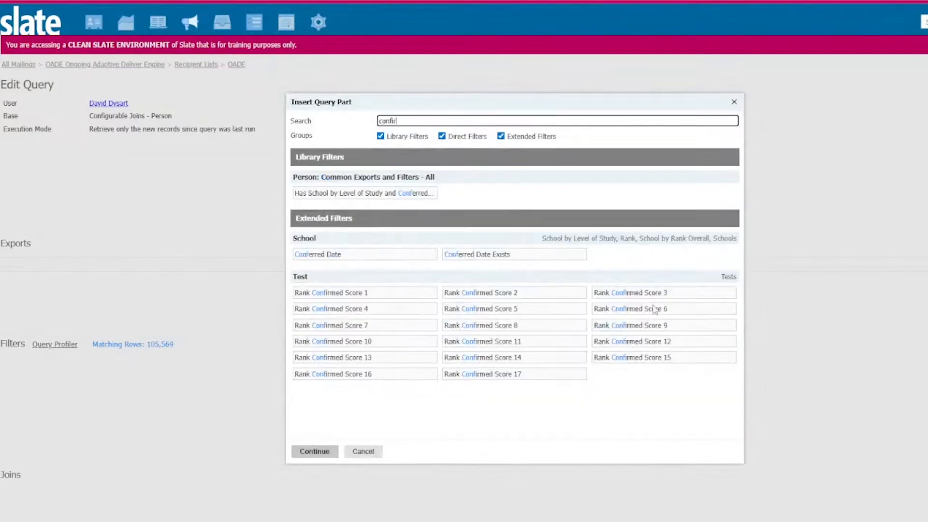
key("BackSpace")
key("BackSpace")
key("BackSpace")
key("BackSpace")
key("BackSpace")
key("BackSpace")
key("BackSpace")
key("BackSpace")
key("BackSpace")
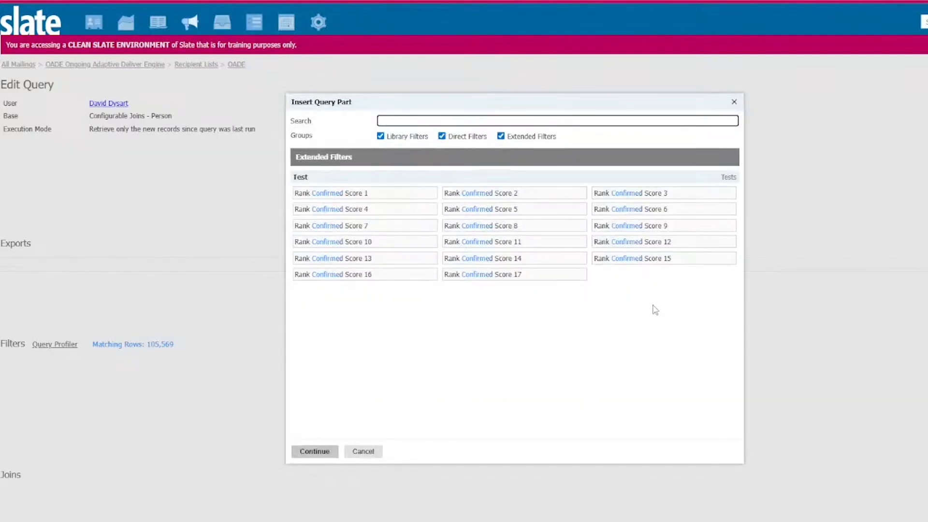
type("active")
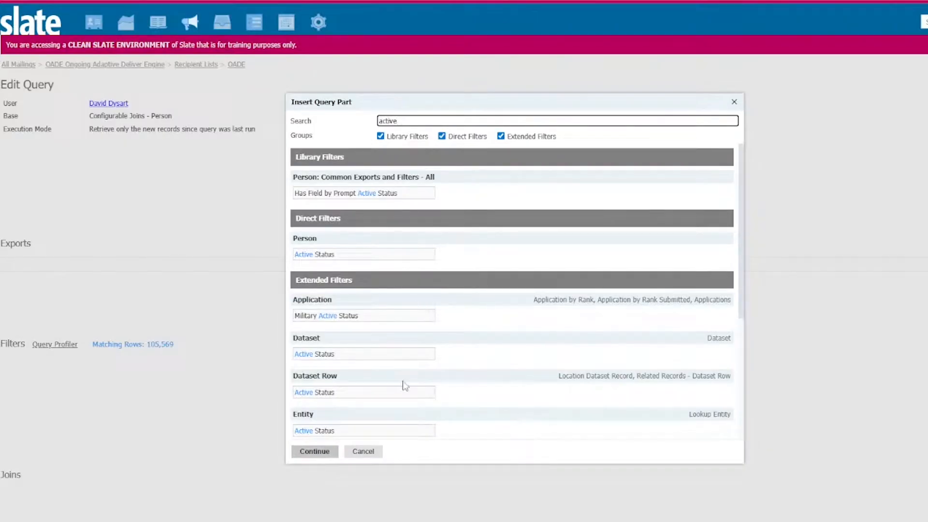
left_click(371, 453)
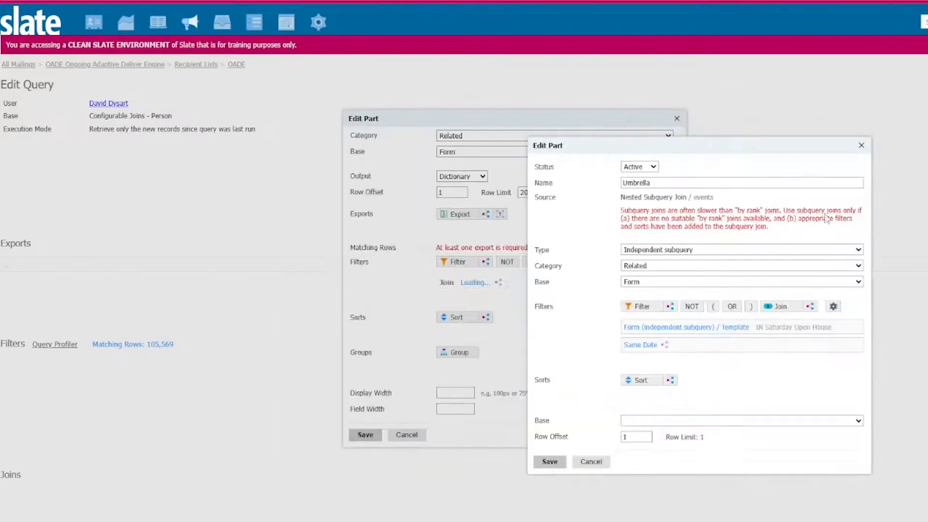
Set the Umbrella join's lower base to Form (independent subquery) and save the join
left_click(715, 425)
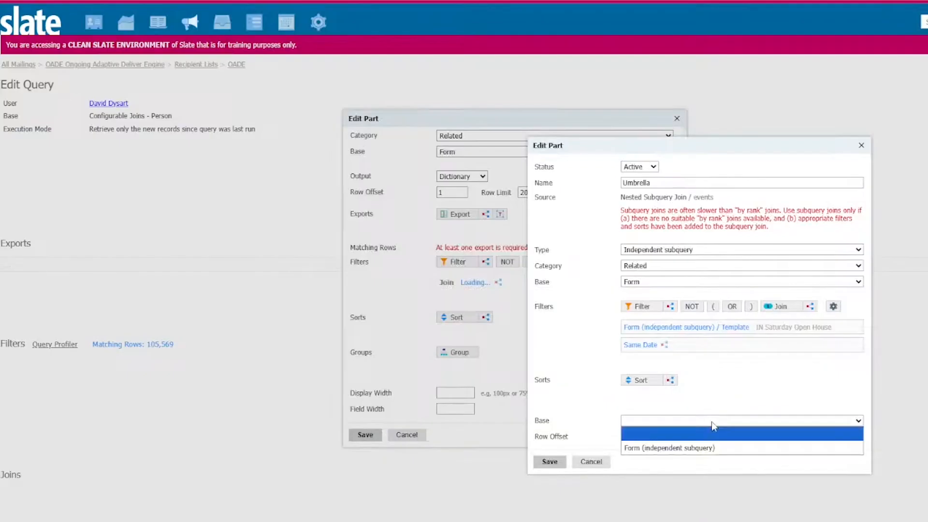
left_click(714, 448)
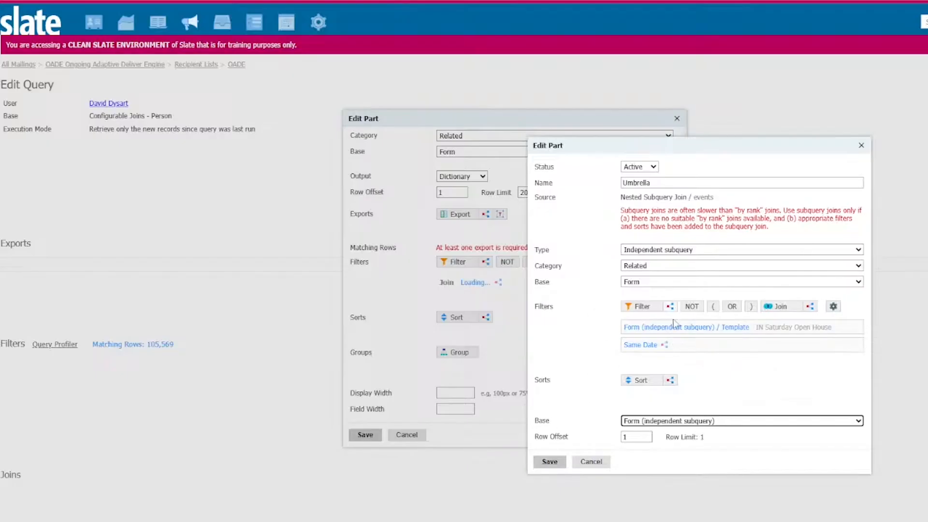
left_click(556, 465)
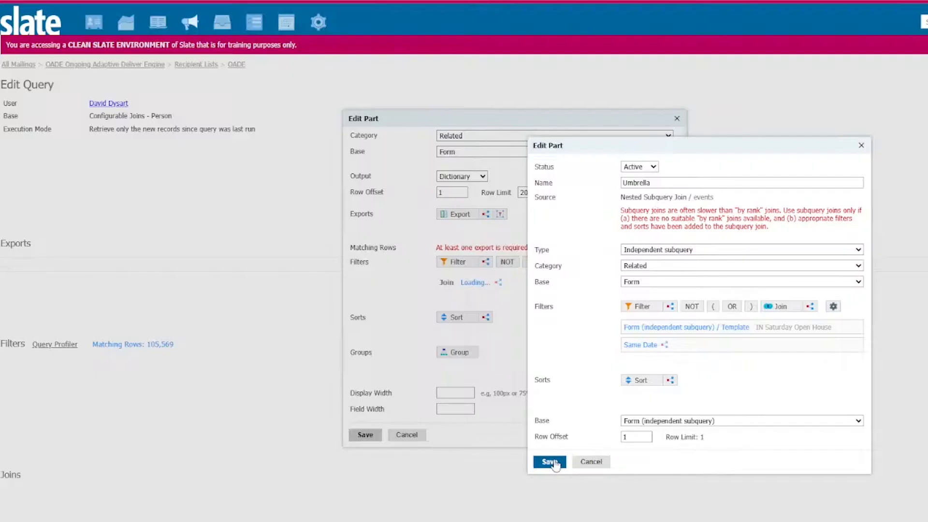
left_click(555, 463)
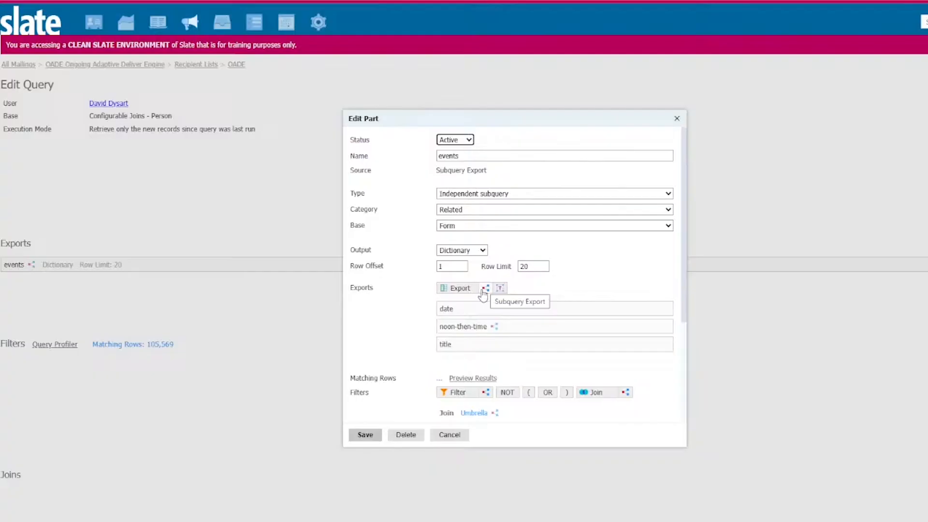
Add a subquery export named umbrella-main-url to the events export, with its output set to Coalesce
left_click(485, 289)
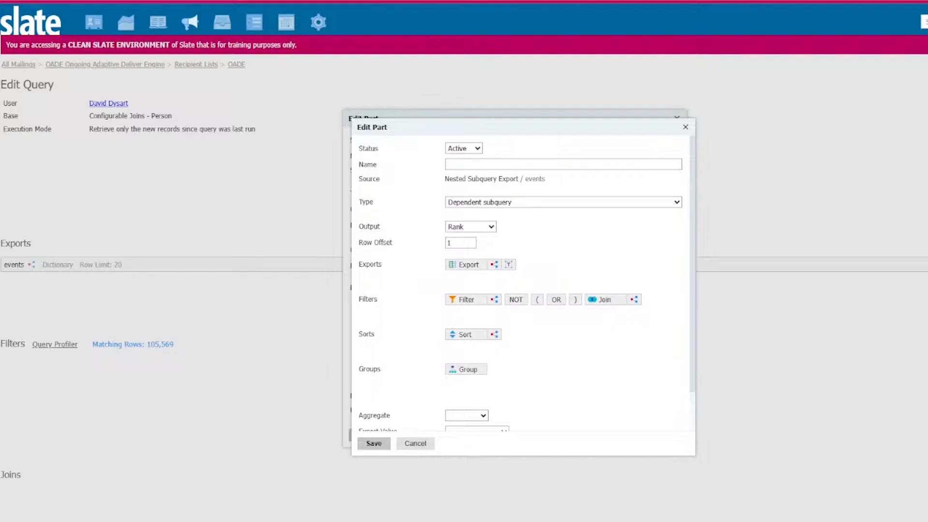
left_click(531, 163)
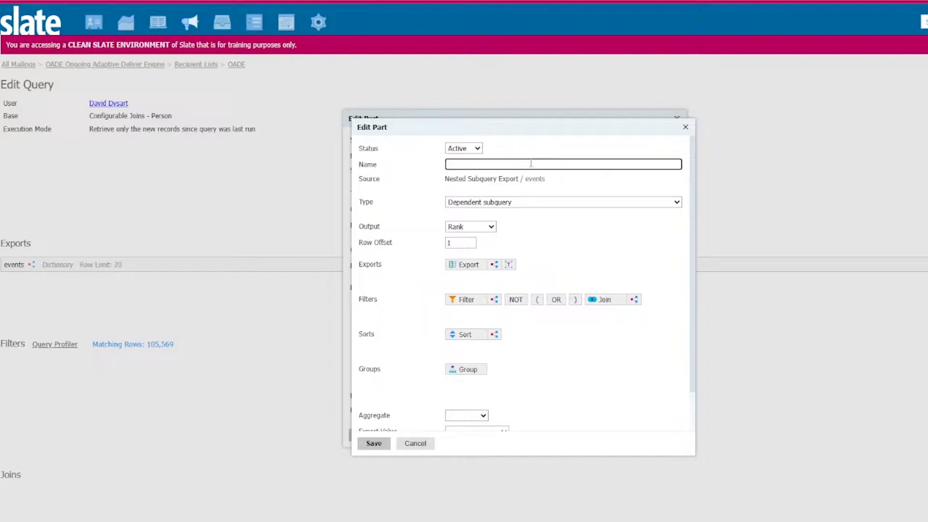
type("umbrella-main-url")
left_click(471, 229)
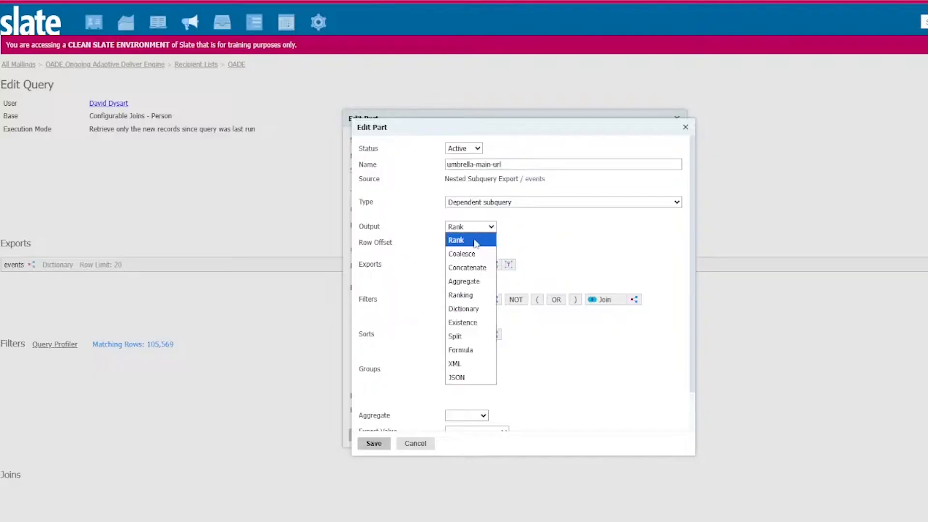
left_click(480, 251)
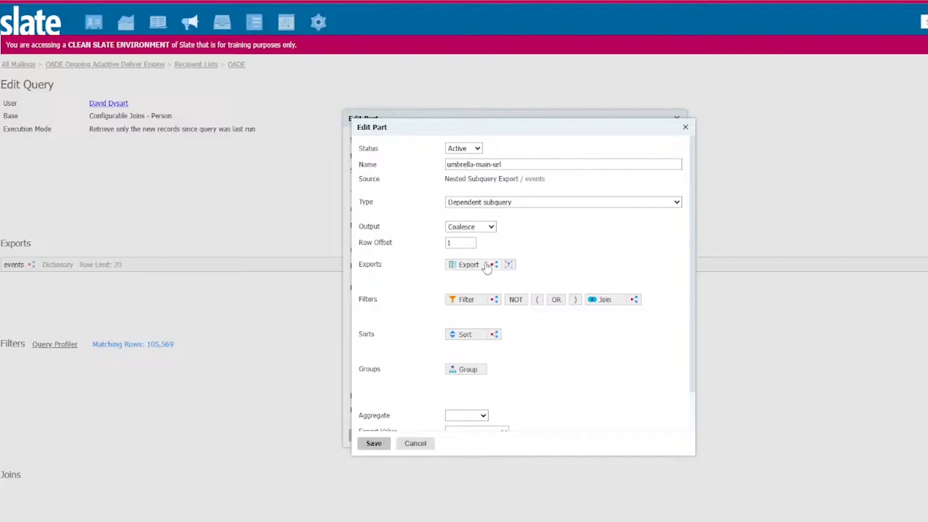
Add a nested subquery export named umbrella-url inside umbrella-main-url, with its output set to Concatenate
left_click(492, 266)
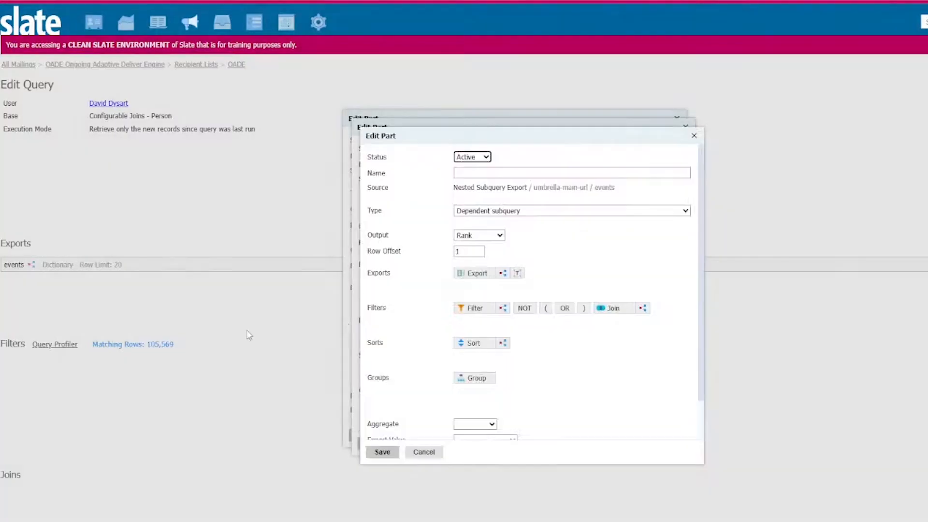
type("umb")
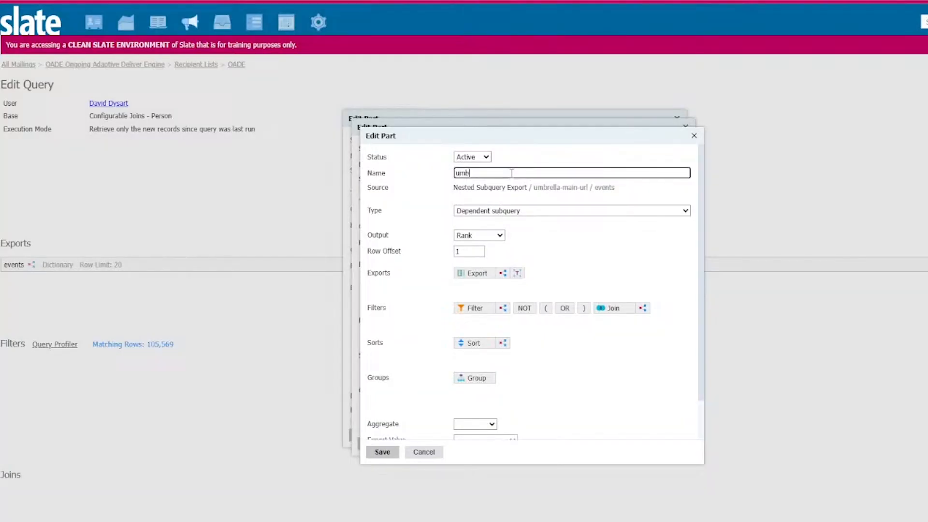
type("rella-url")
left_click(491, 237)
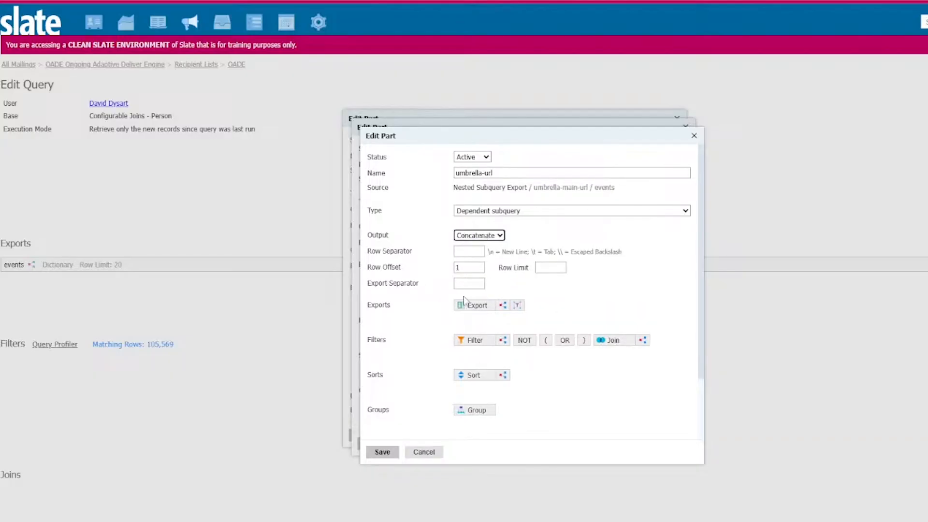
Add the direct Umbrella URL export to the umbrella-url subquery
left_click(483, 306)
type("umbrella url")
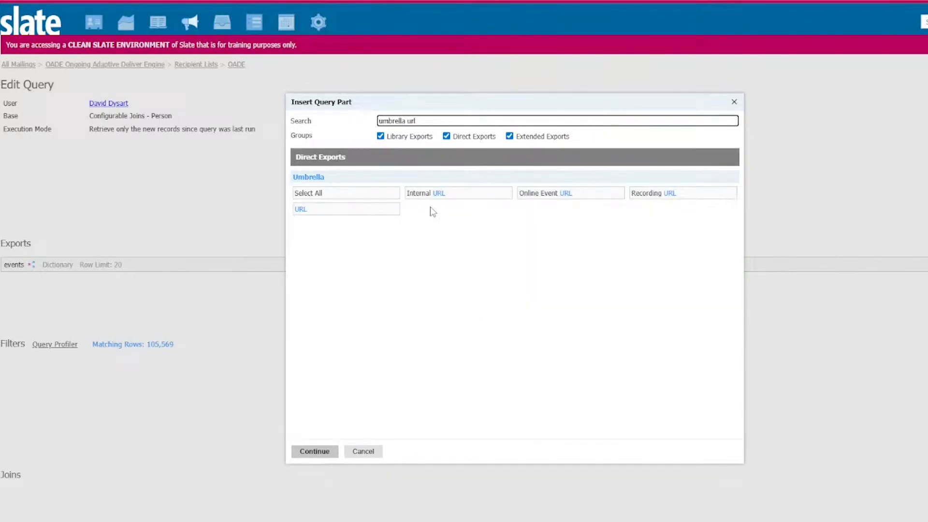
left_click(341, 210)
left_click(315, 448)
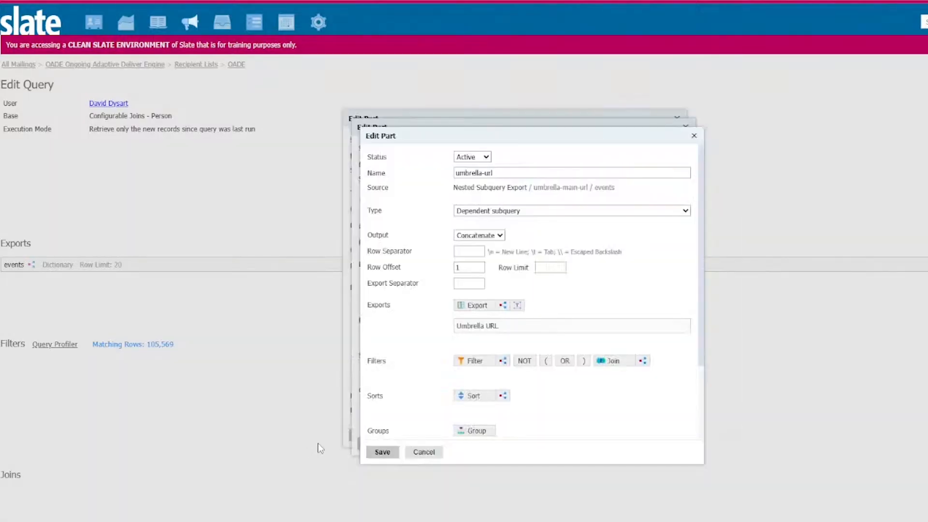
Add a literal to the umbrella-url exports, with both its name and its literal value set to &person=
left_click(517, 306)
left_click(517, 182)
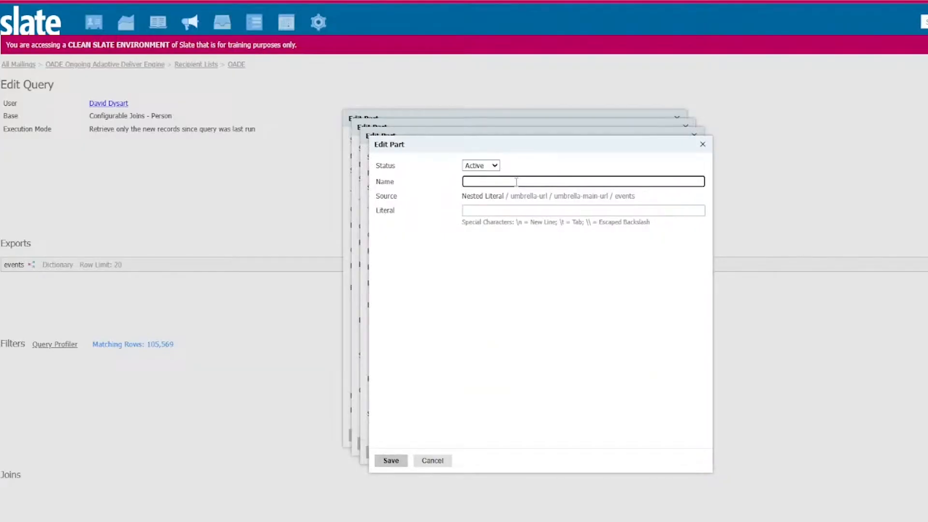
type("&person=")
key("ctrl+a")
key("ctrl+c")
left_click(503, 211)
key("ctrl+v")
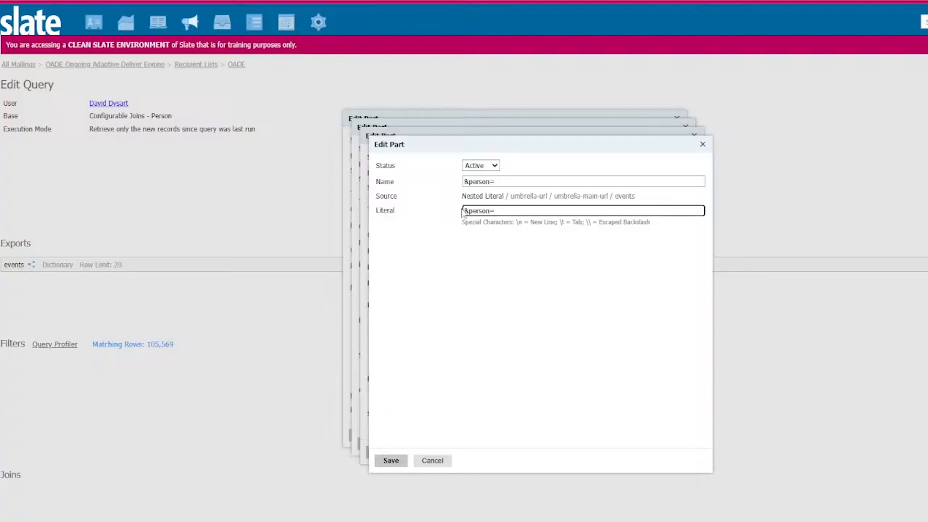
Try ? as the literal value's leading character, set it back to &person=, and save the literal
left_click_drag(463, 211, 467, 212)
type("?")
left_click_drag(468, 211, 463, 212)
type("?")
left_click_drag(468, 211, 464, 212)
type("?")
left_click_drag(468, 210, 464, 213)
type("&")
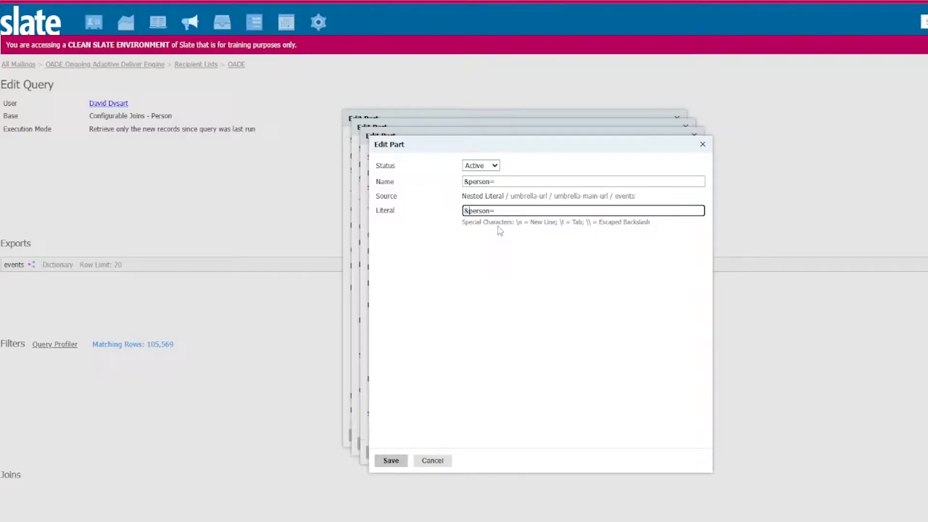
left_click(387, 461)
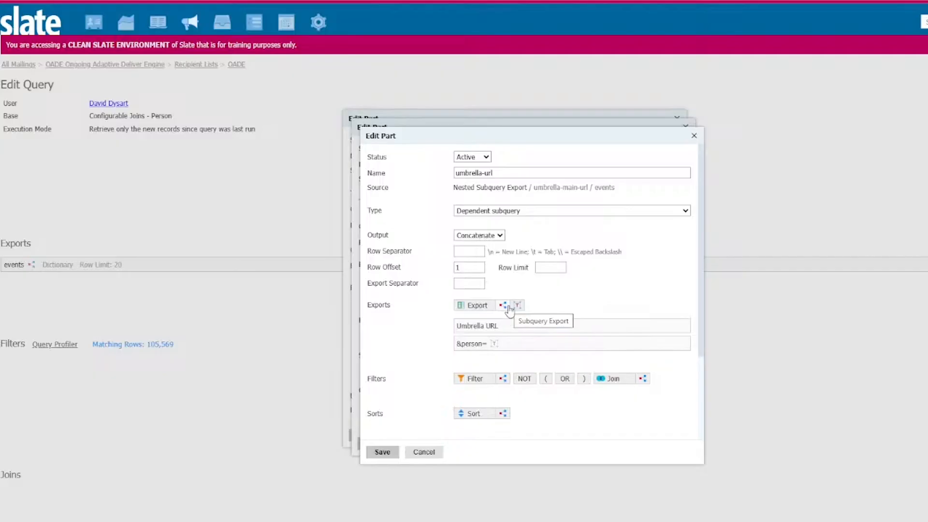
Add the direct Person GUID export to the umbrella-url subquery after the &person= literal, and save the subquery
left_click(476, 306)
type("person")
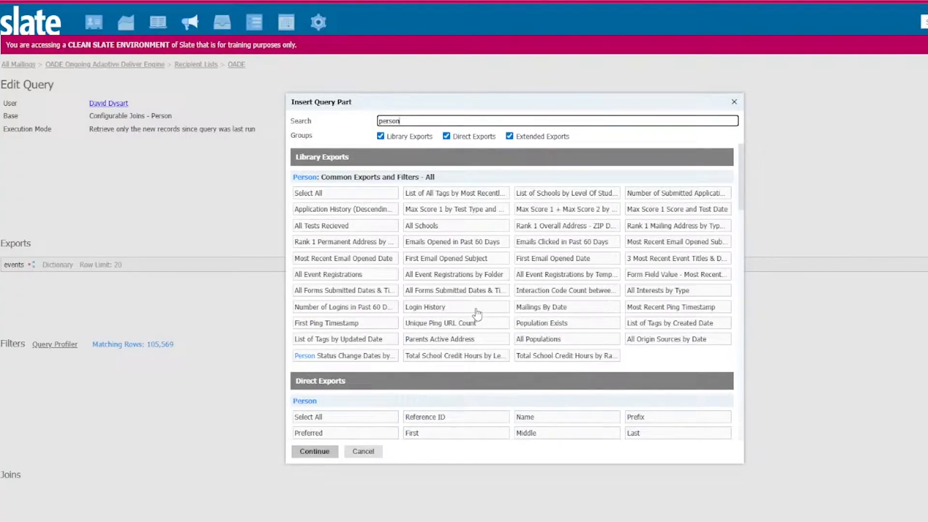
type(" guid")
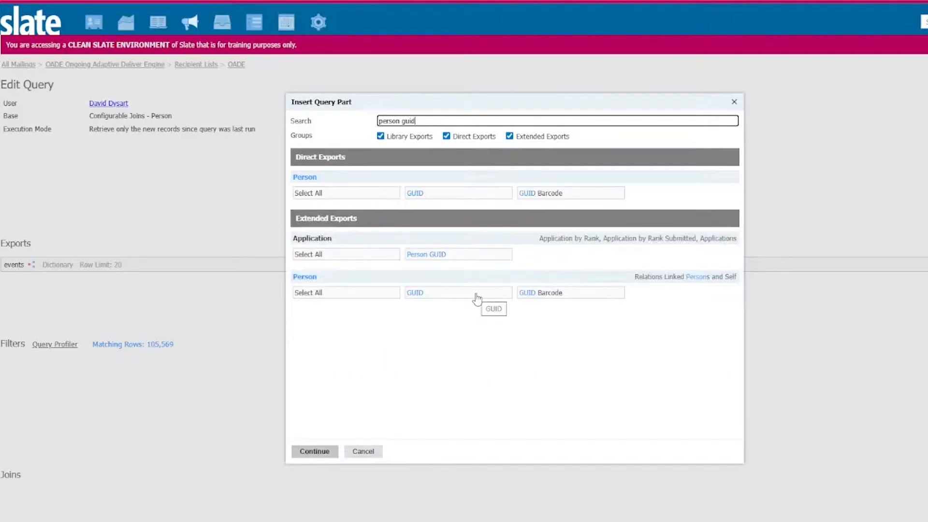
left_click(490, 195)
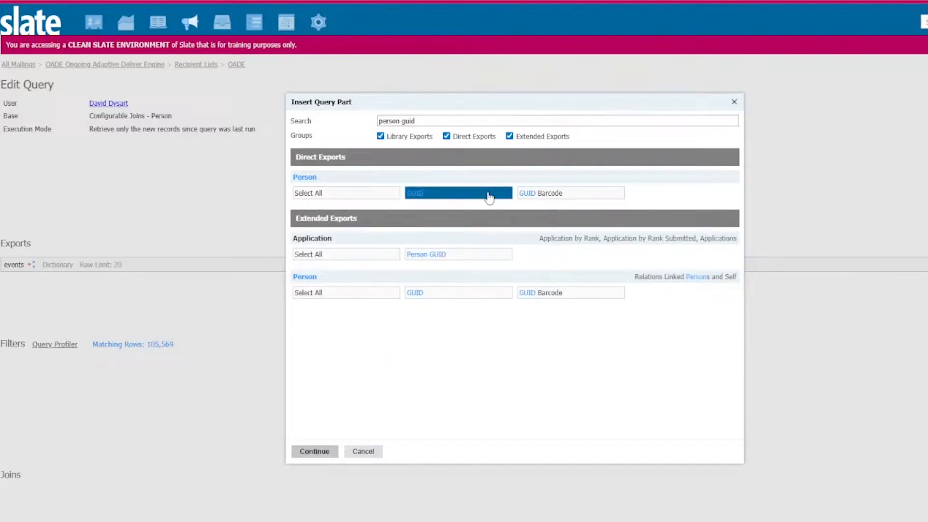
left_click(329, 452)
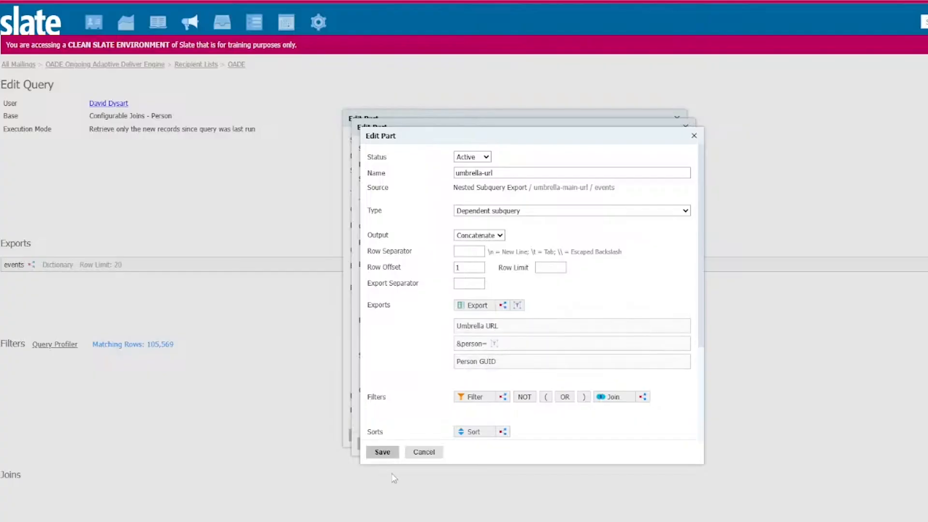
left_click(382, 452)
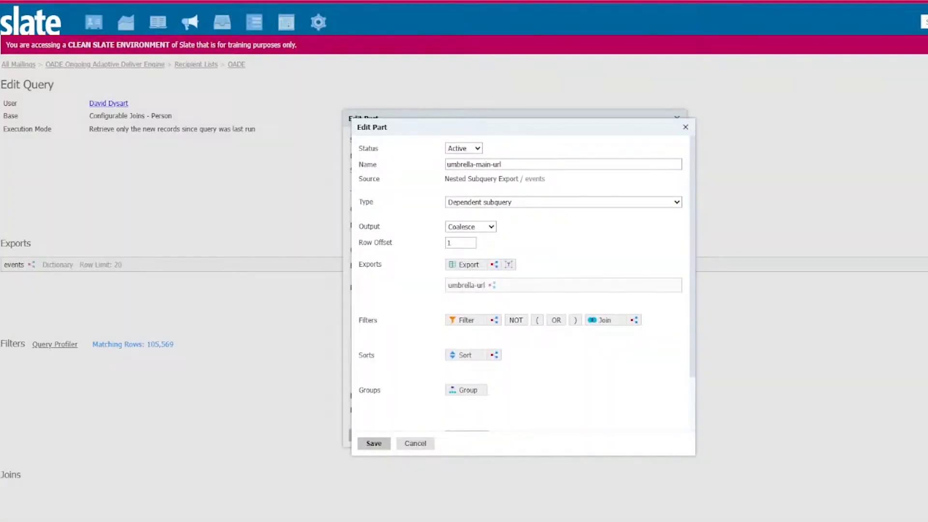
Add a Form (independent subquery) Template filter to umbrella-url, set to IN Information Session, and save the subquery
left_click(471, 285)
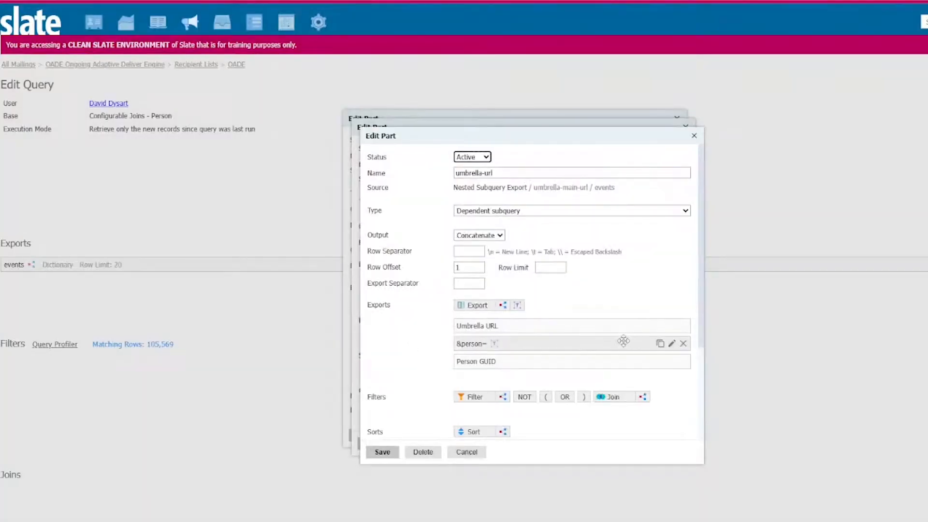
scroll(601, 342, "down", 3)
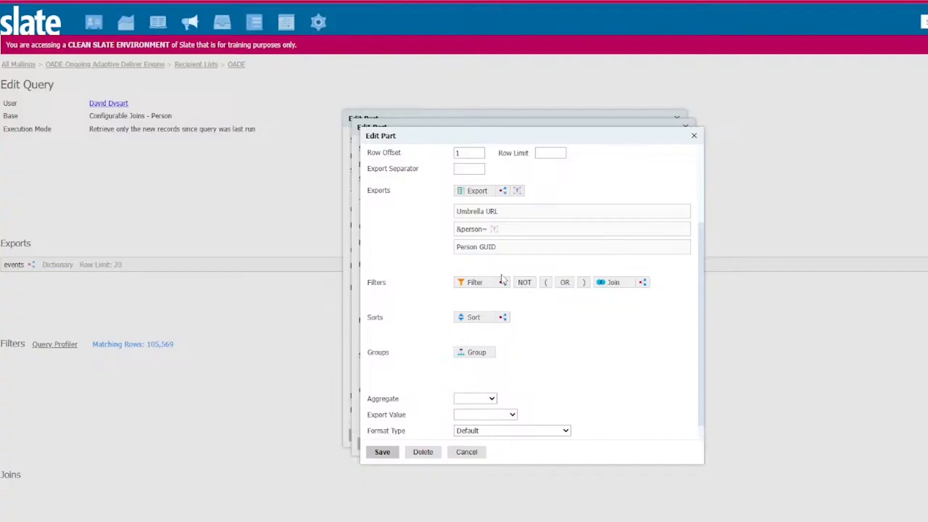
left_click(482, 285)
type("template")
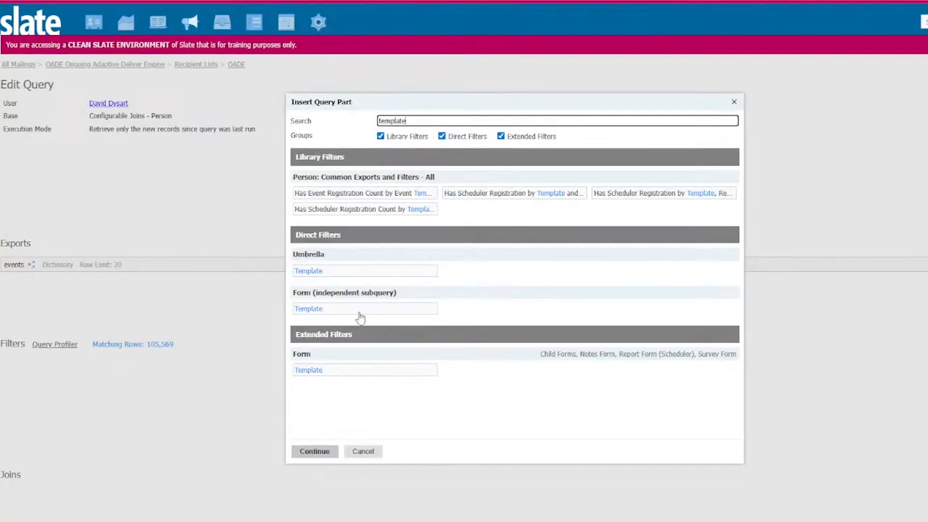
left_click(313, 311)
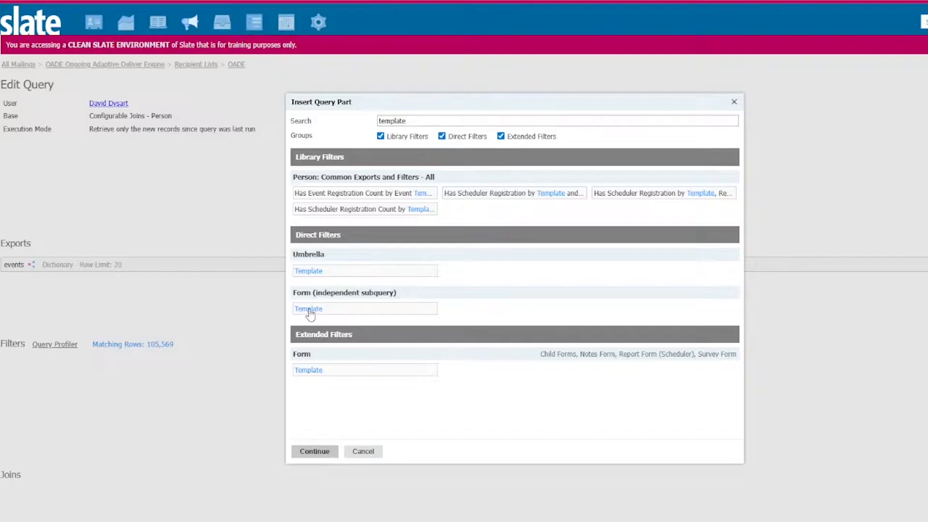
left_click(315, 451)
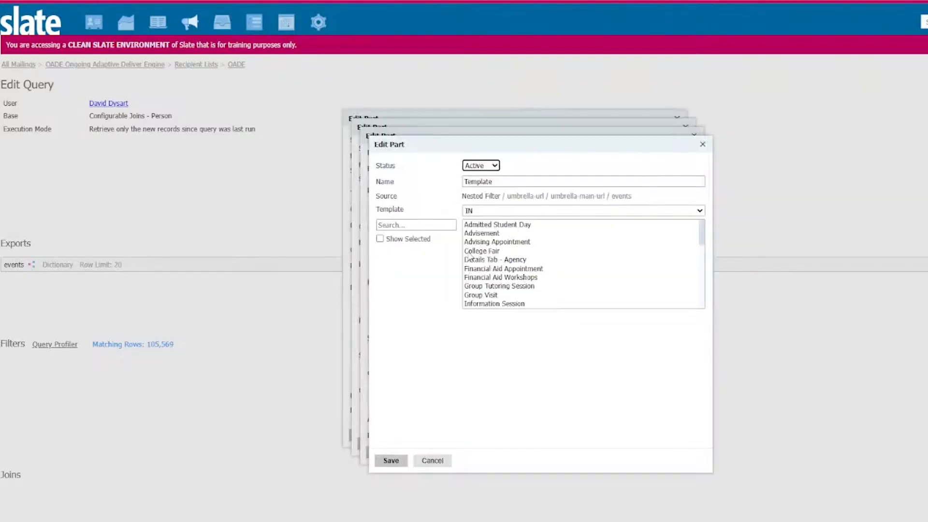
left_click(502, 295)
left_click(515, 304)
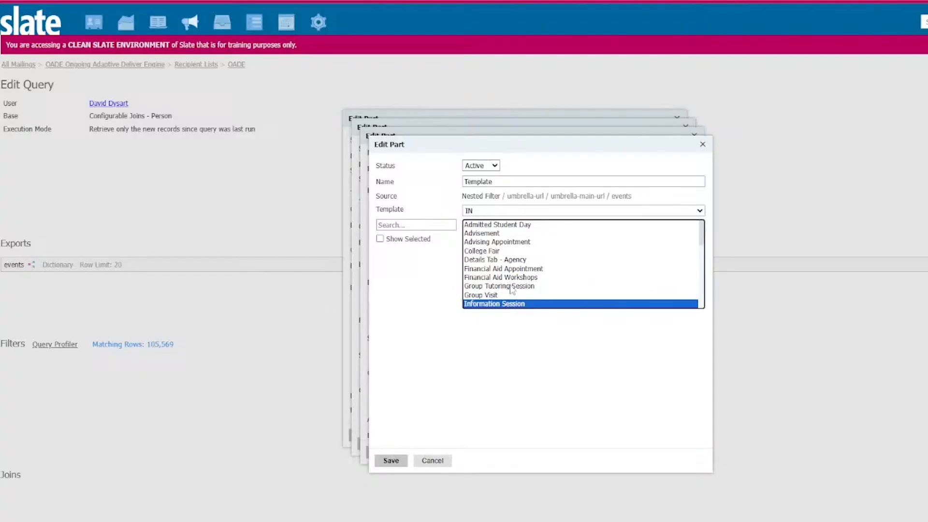
left_click(391, 460)
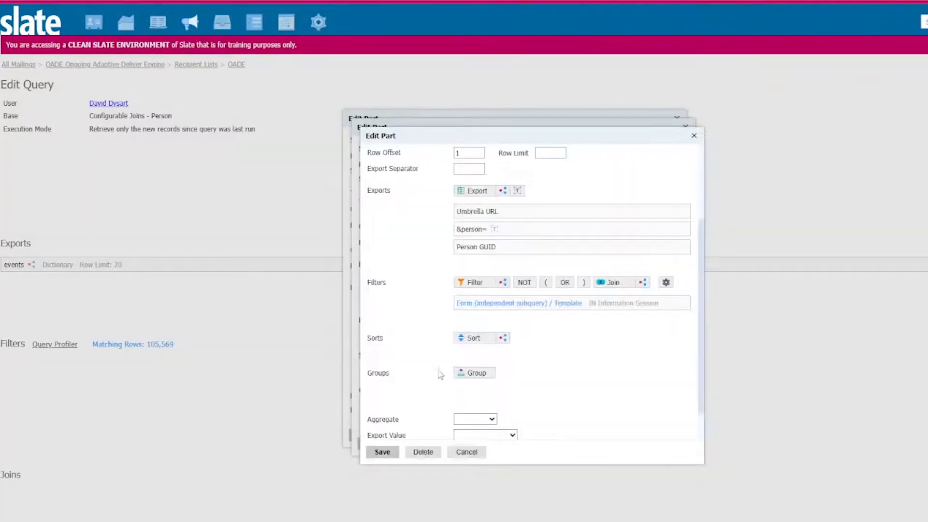
left_click(382, 452)
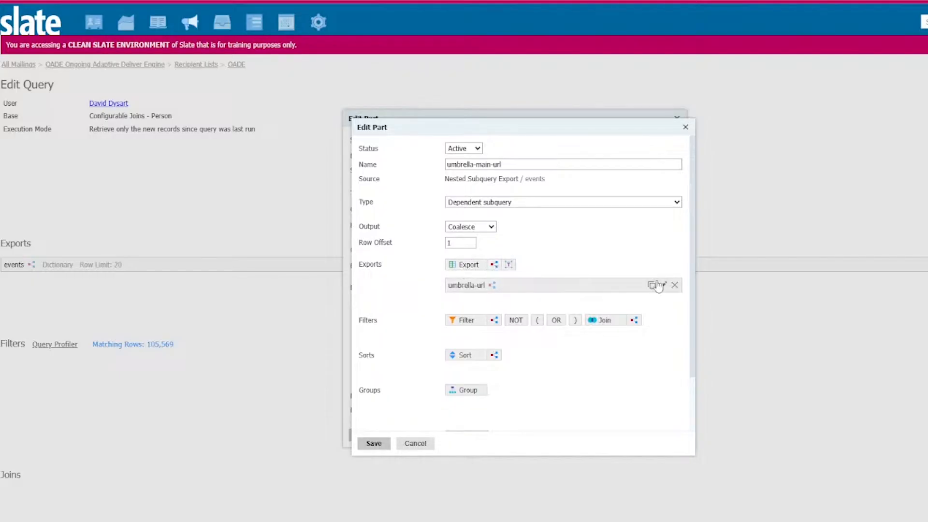
Start a copy of the umbrella-url subquery export and name it main-url
left_click(650, 285)
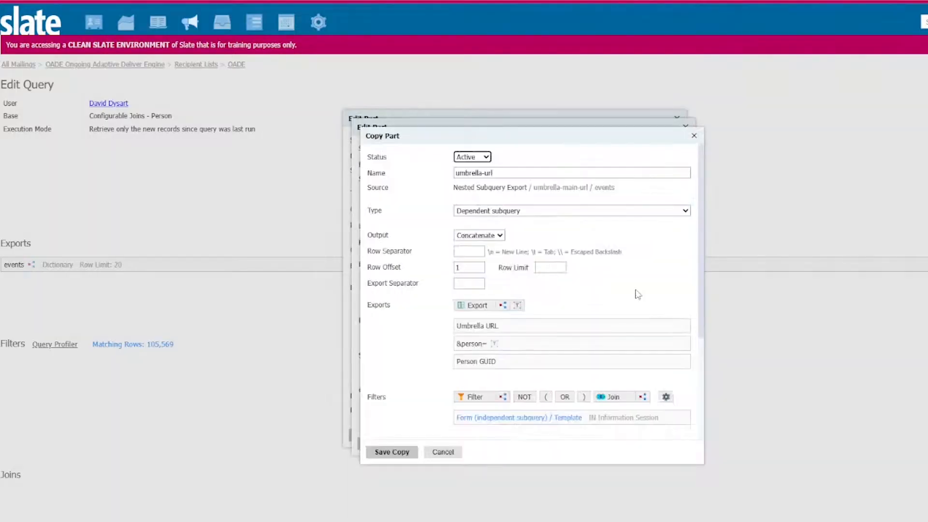
double_click(481, 173)
type("main")
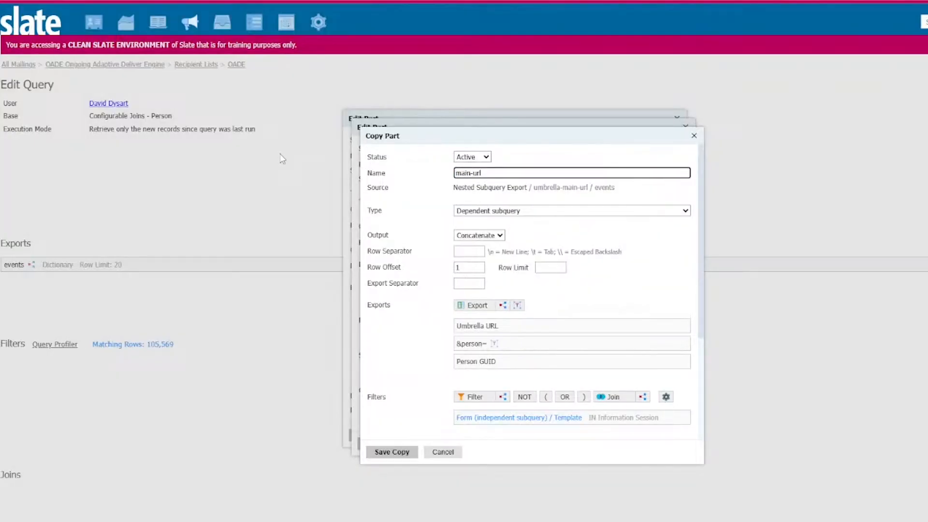
Replace the Umbrella URL export in the main-url copy with the direct Form (independent subquery) URL export
left_click(683, 326)
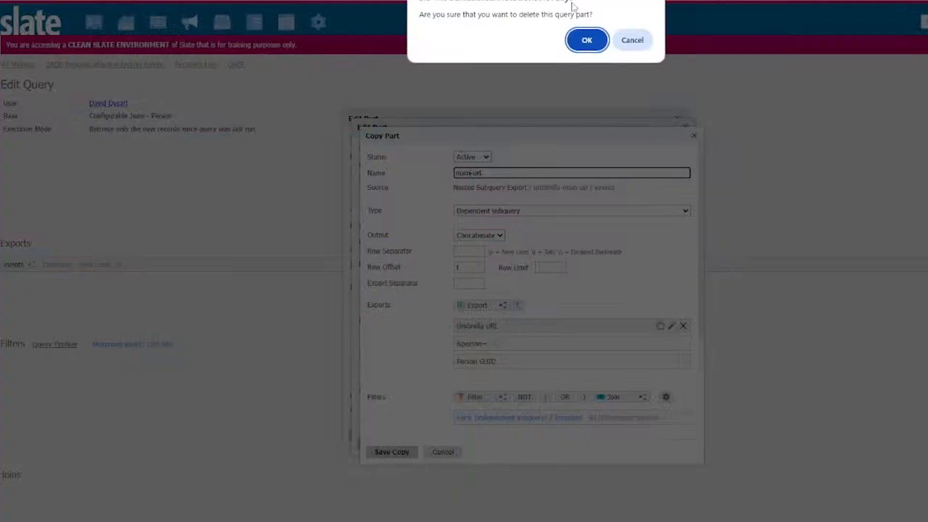
left_click(587, 41)
left_click_drag(476, 305, 478, 327)
type("url")
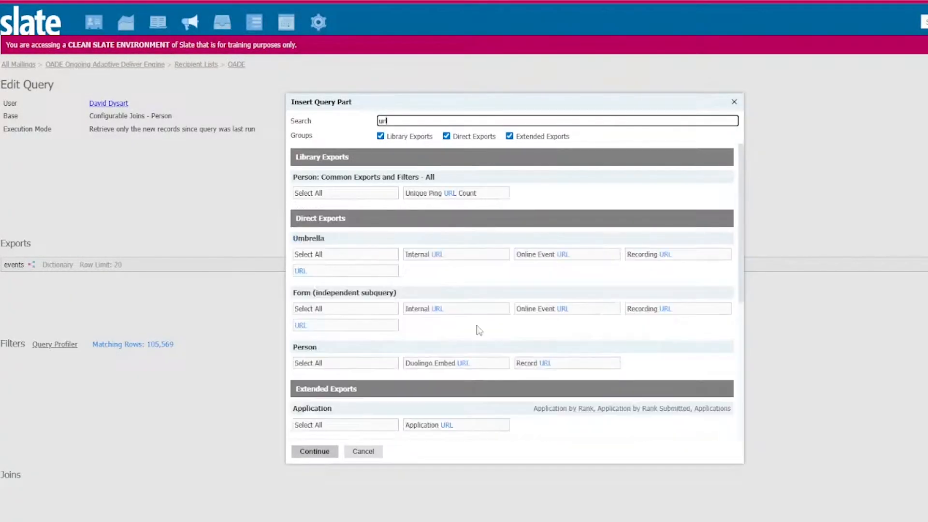
left_click(339, 328)
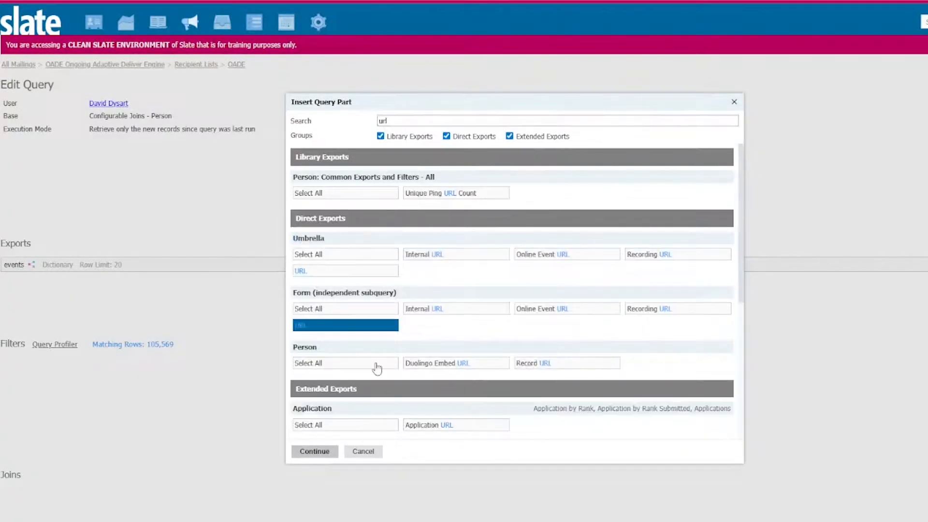
left_click(329, 453)
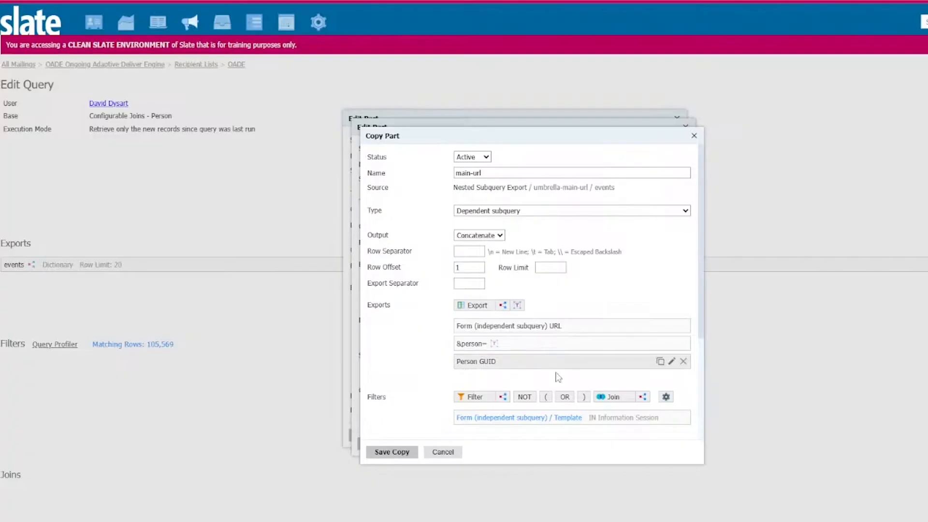
Change the Template filter in the main-url copy to NOT IN Information Session
scroll(551, 434, "down", 1)
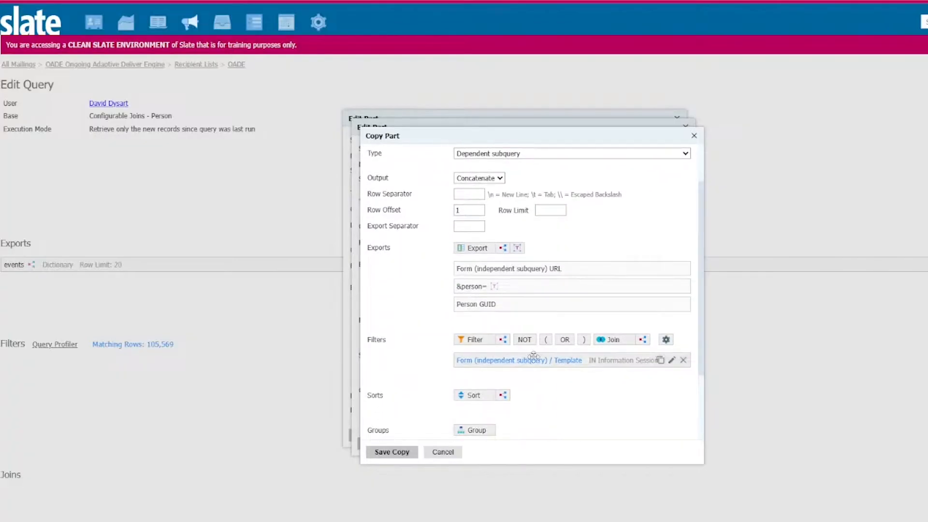
left_click(534, 358)
left_click(501, 220)
left_click(504, 245)
left_click(390, 462)
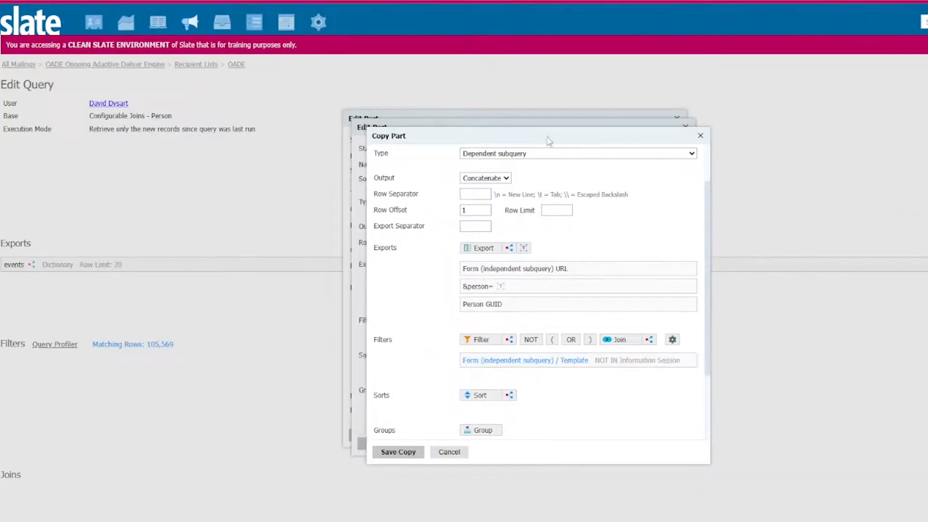
Set the status of main-url's Template filter to Inactive and save the filter
left_click_drag(515, 136, 723, 143)
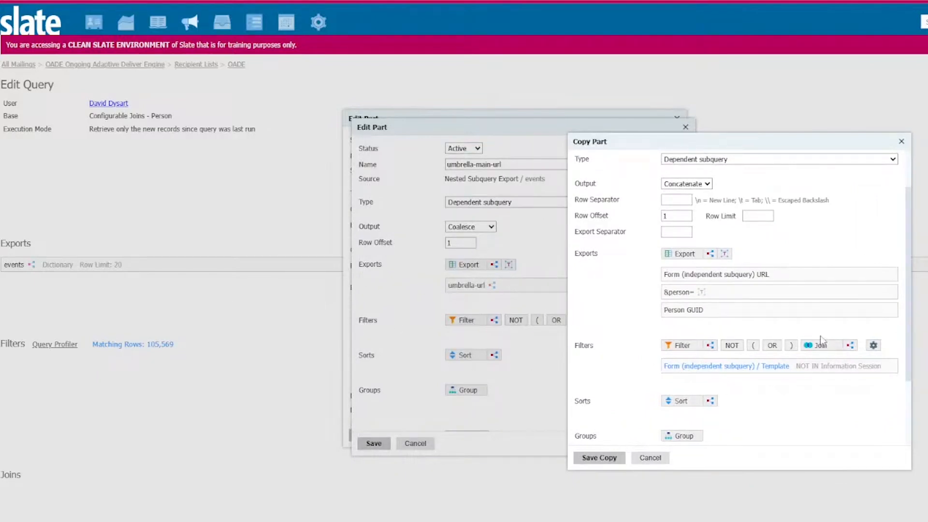
left_click(878, 366)
left_click(475, 168)
left_click(478, 193)
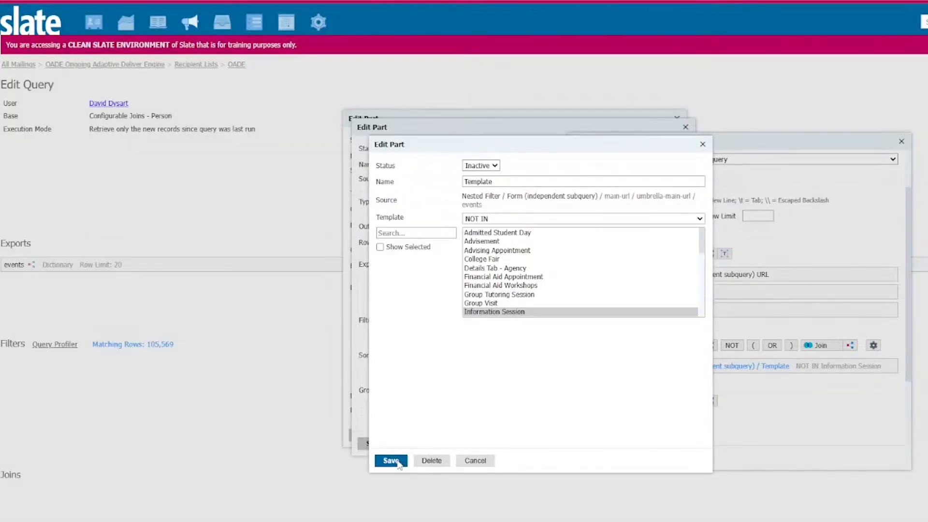
left_click(391, 460)
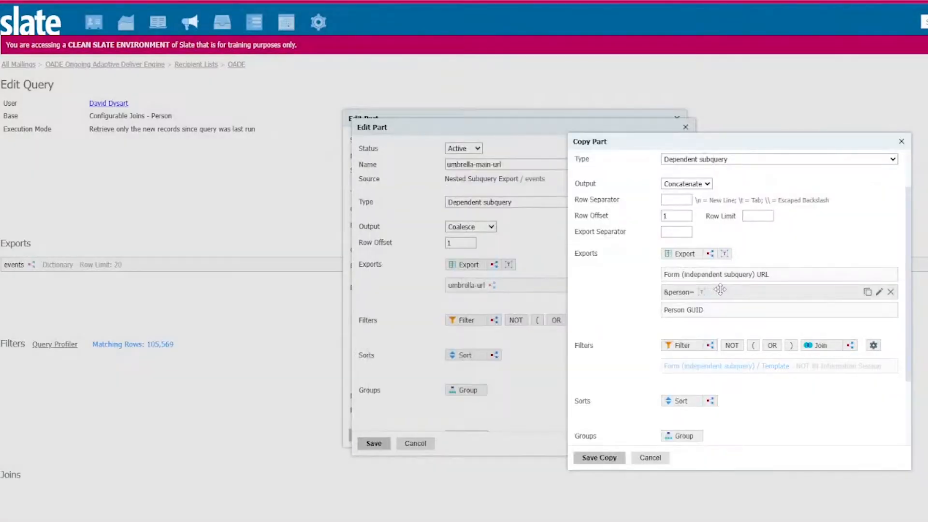
Save the main-url copy and the umbrella-main-url subquery export
scroll(716, 289, "up", 2)
left_click(600, 458)
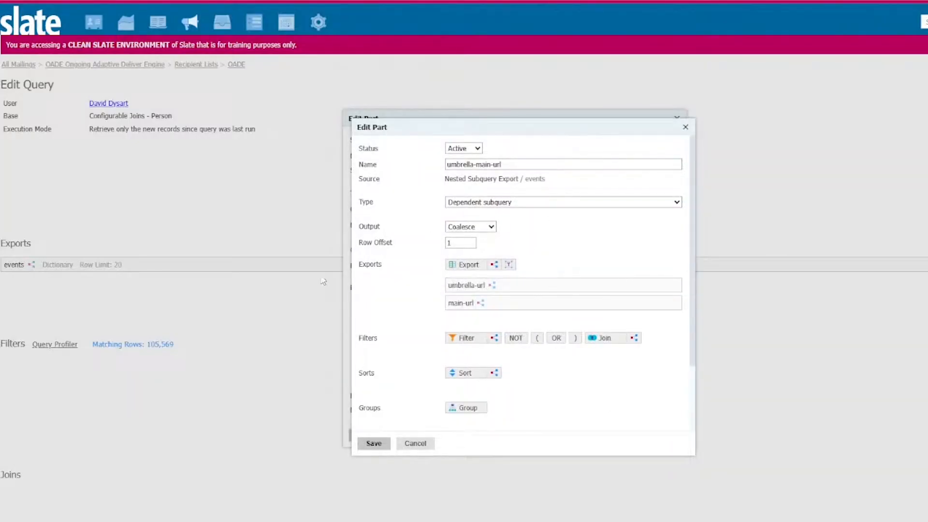
left_click(373, 443)
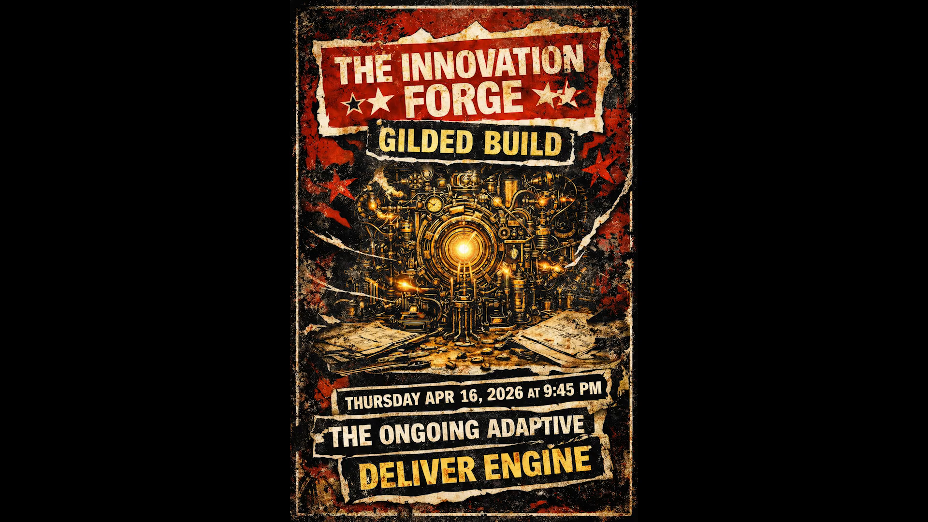